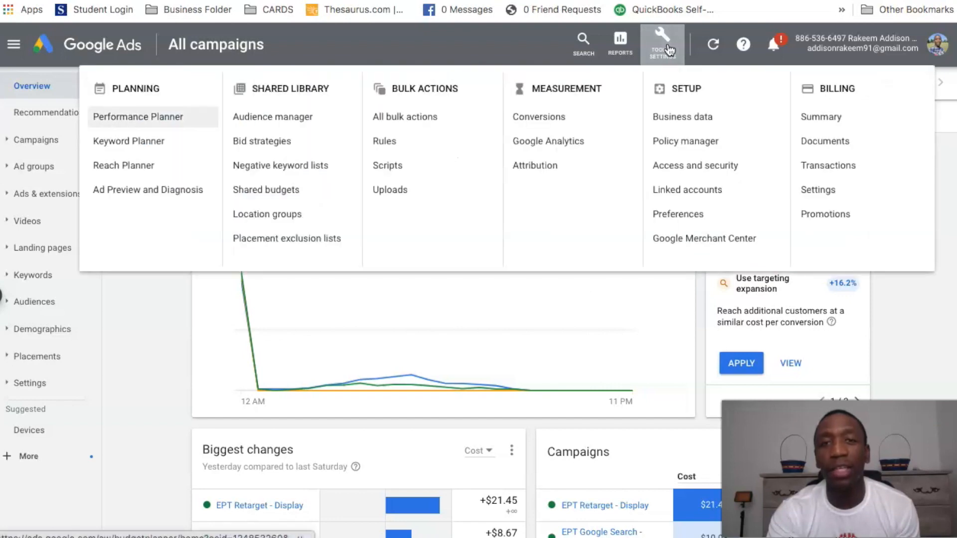
- Review the remarketing lists and custom audiences in Audience manager, and return to the campaigns overview
{"action": "left_click", "coordinate": [278, 118]}
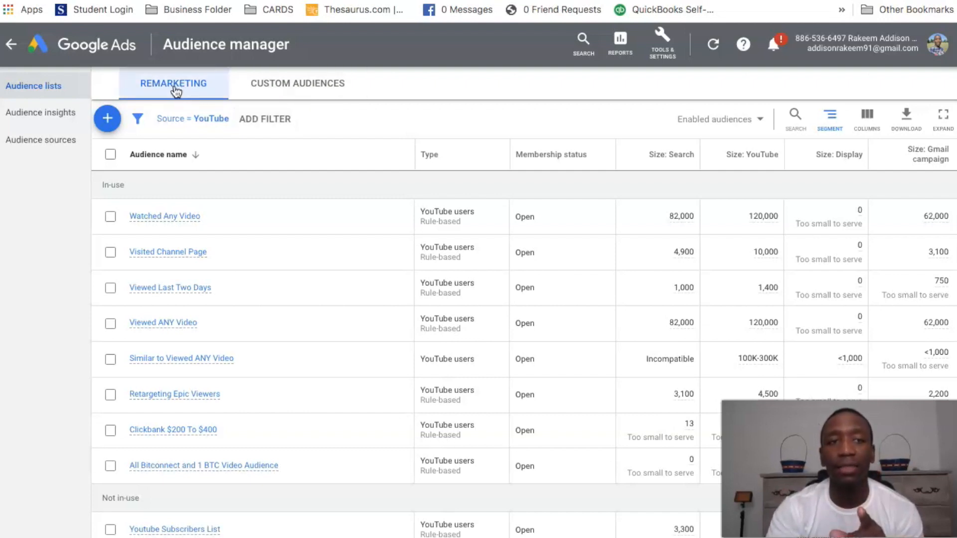
{"action": "left_click", "coordinate": [295, 84]}
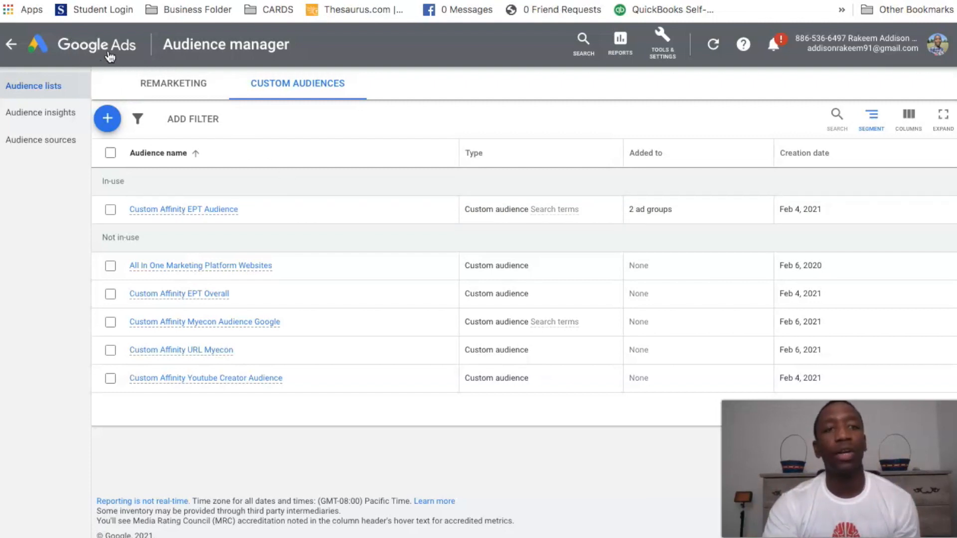
{"action": "left_click", "coordinate": [94, 48]}
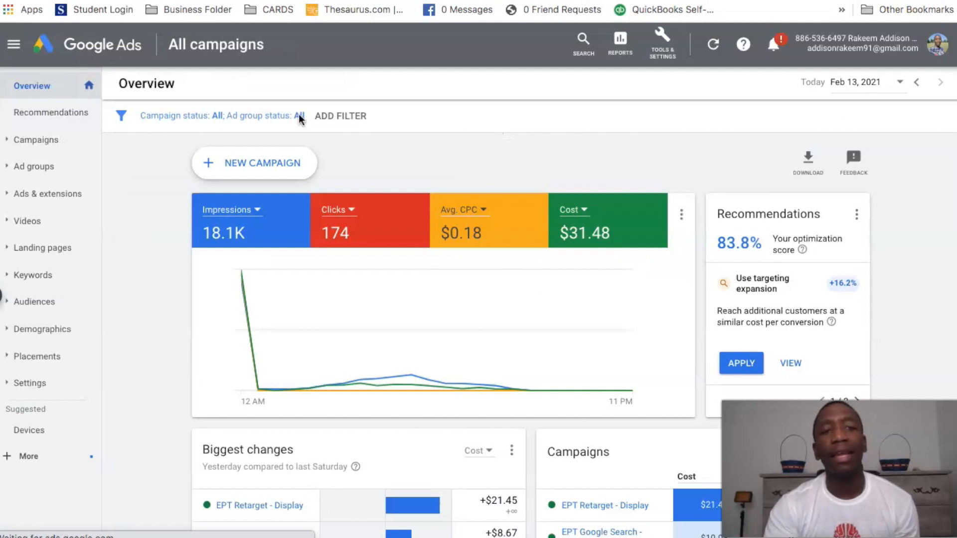
- Start a new Video campaign without a goal's guidance, using the Custom video campaign subtype
{"action": "left_click", "coordinate": [273, 167]}
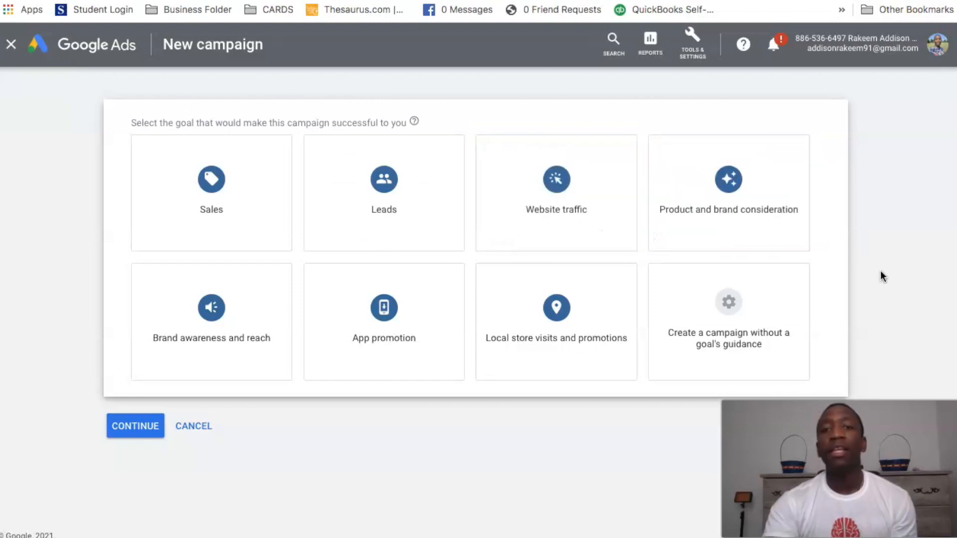
{"action": "left_click", "coordinate": [704, 317]}
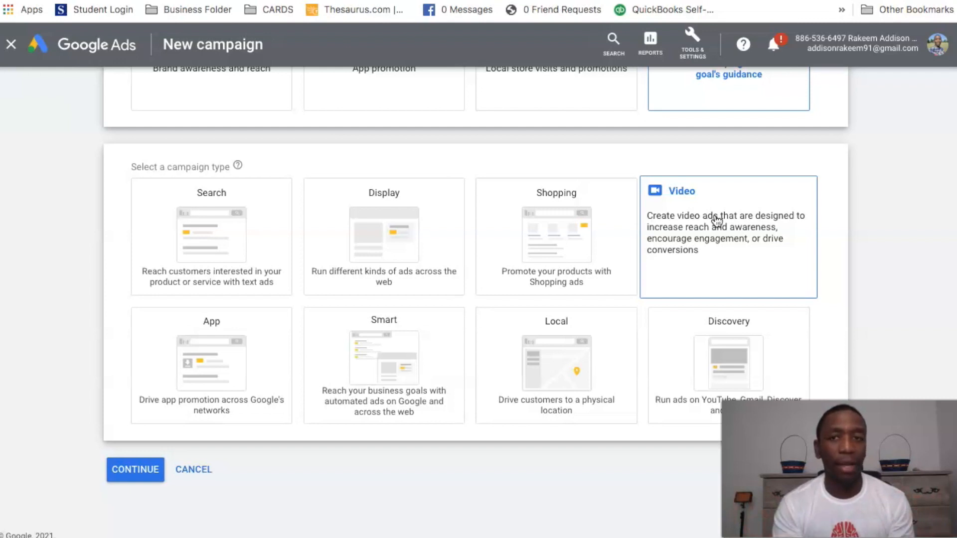
{"action": "left_click", "coordinate": [737, 237]}
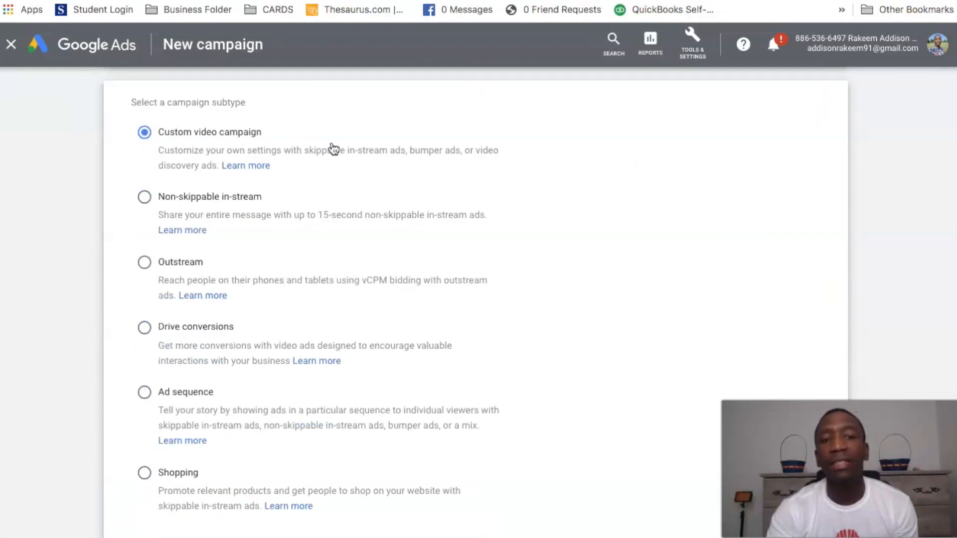
{"action": "scroll", "coordinate": [331, 148], "scroll_direction": "down", "scroll_amount": 2}
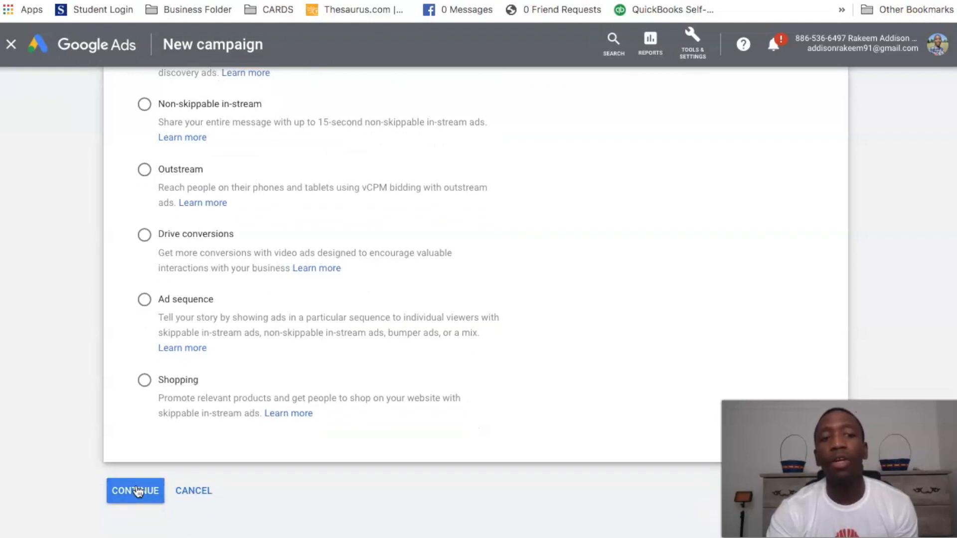
{"action": "left_click", "coordinate": [138, 491]}
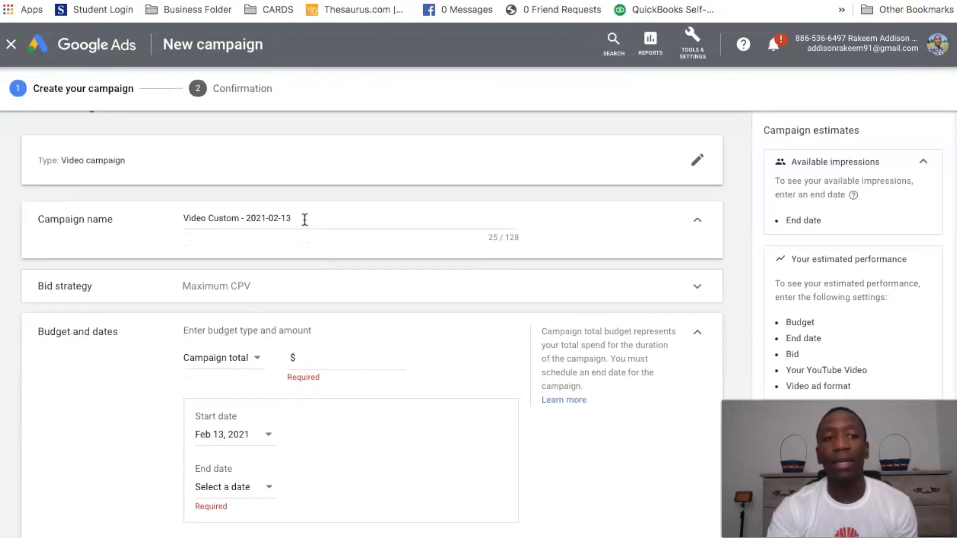
- Replace the default campaign name with "Test"
{"action": "left_click", "coordinate": [280, 217]}
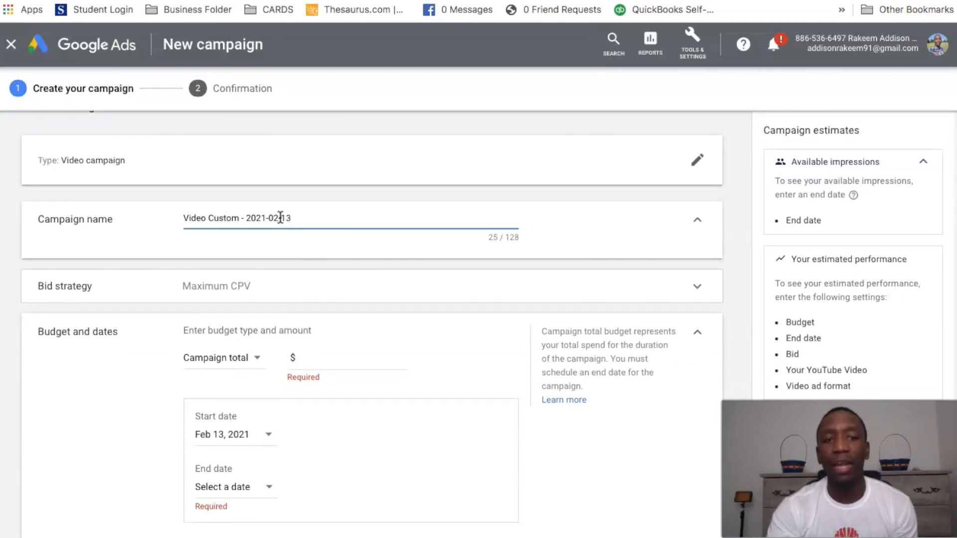
{"action": "triple_click", "coordinate": [281, 218]}
{"action": "type", "text": "Test"}
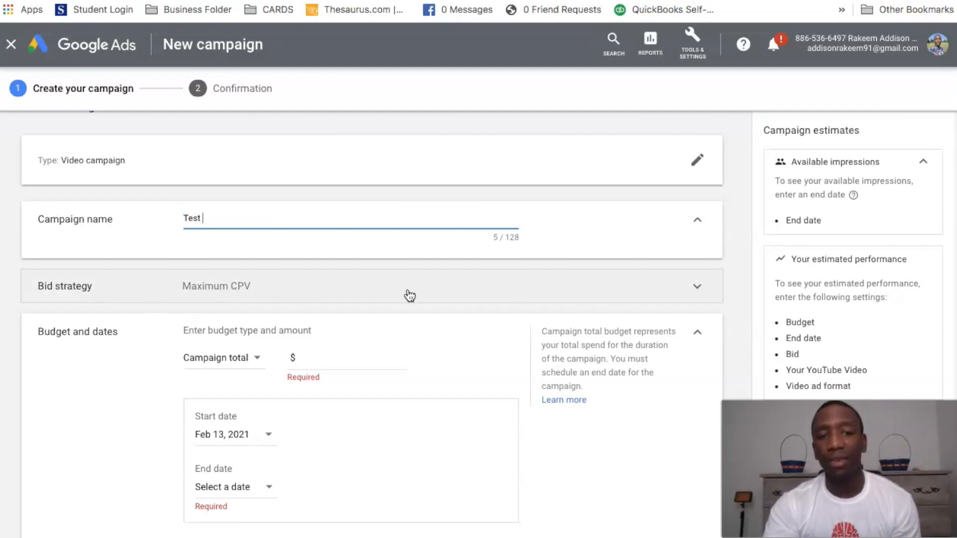
- Change the budget type to Daily and set the amount to $10.00
{"action": "scroll", "coordinate": [429, 299], "scroll_direction": "down", "scroll_amount": 2}
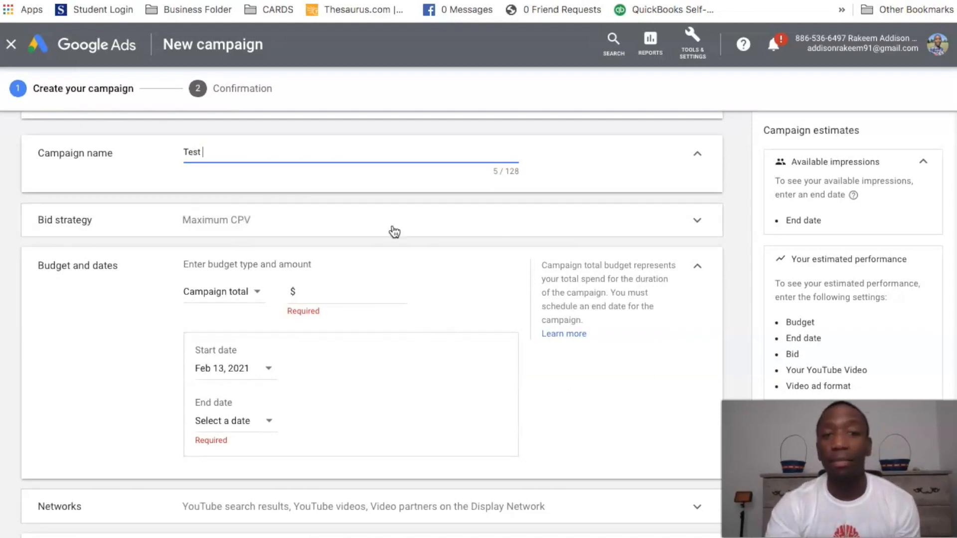
{"action": "scroll", "coordinate": [277, 242], "scroll_direction": "down", "scroll_amount": 1}
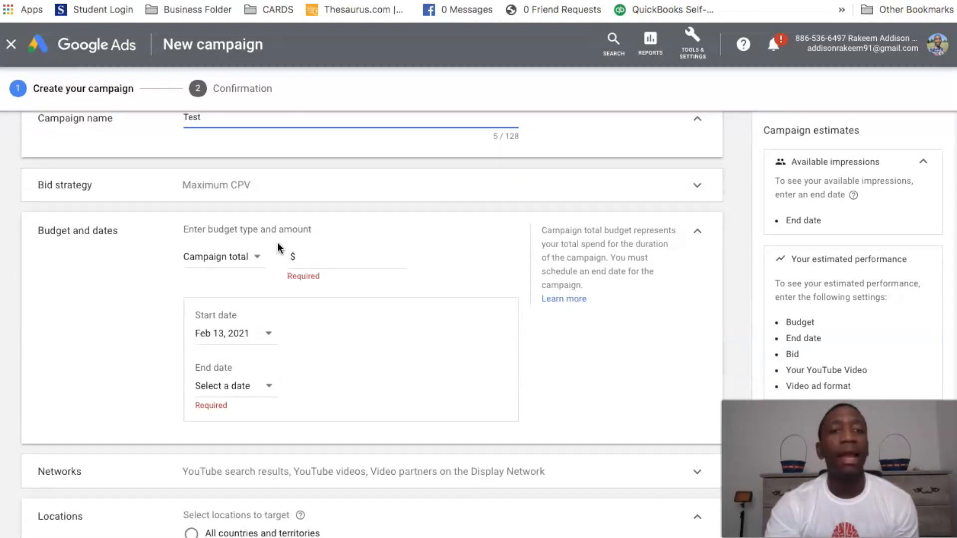
{"action": "left_click", "coordinate": [255, 257]}
{"action": "left_click", "coordinate": [228, 272]}
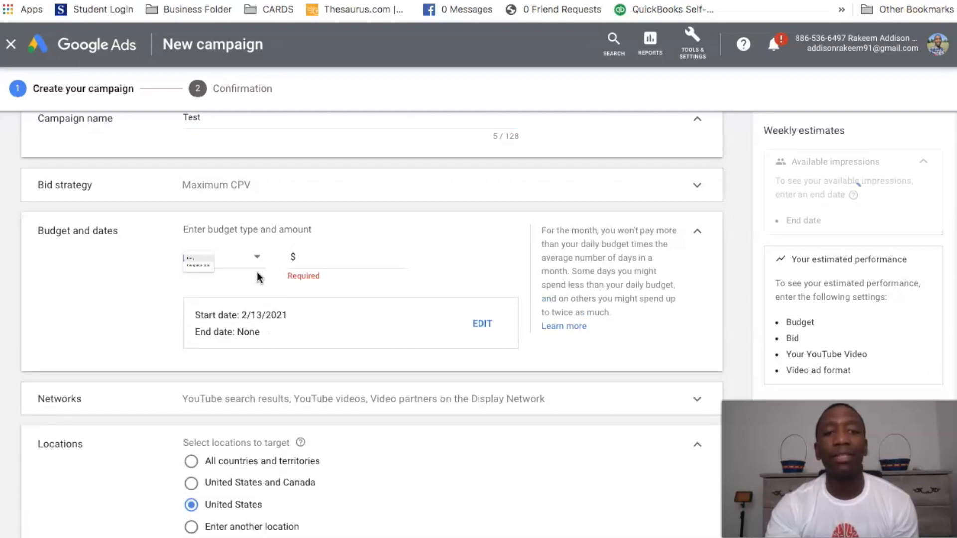
{"action": "left_click", "coordinate": [337, 255]}
{"action": "type", "text": "10.00"}
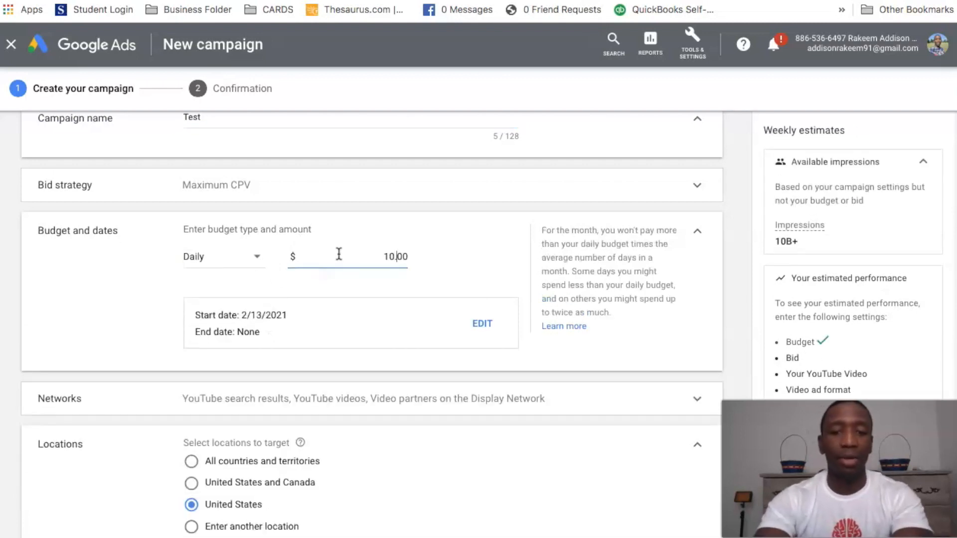
{"action": "left_click", "coordinate": [490, 241]}
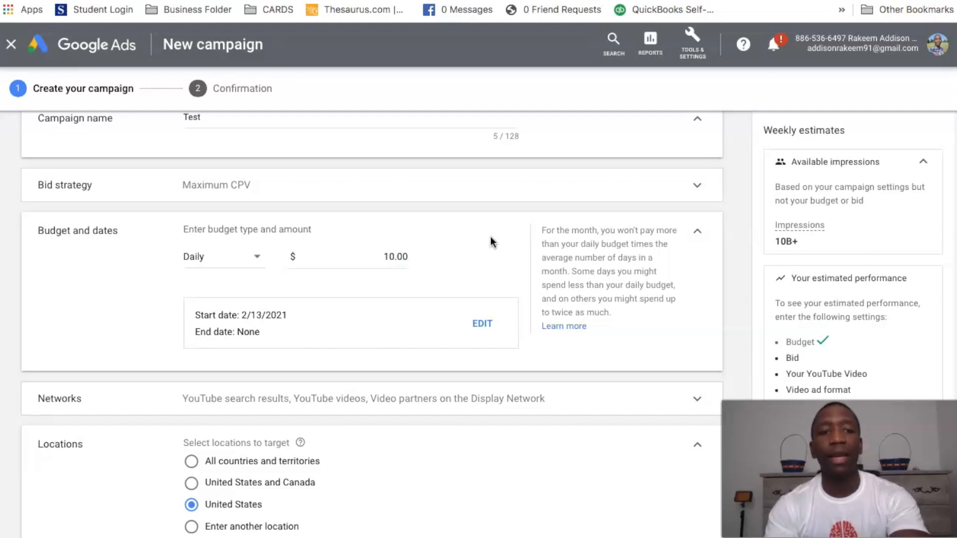
- Exclude video partners on the Display Network from the campaign's networks and collapse the Networks settings
{"action": "scroll", "coordinate": [491, 239], "scroll_direction": "down", "scroll_amount": 3}
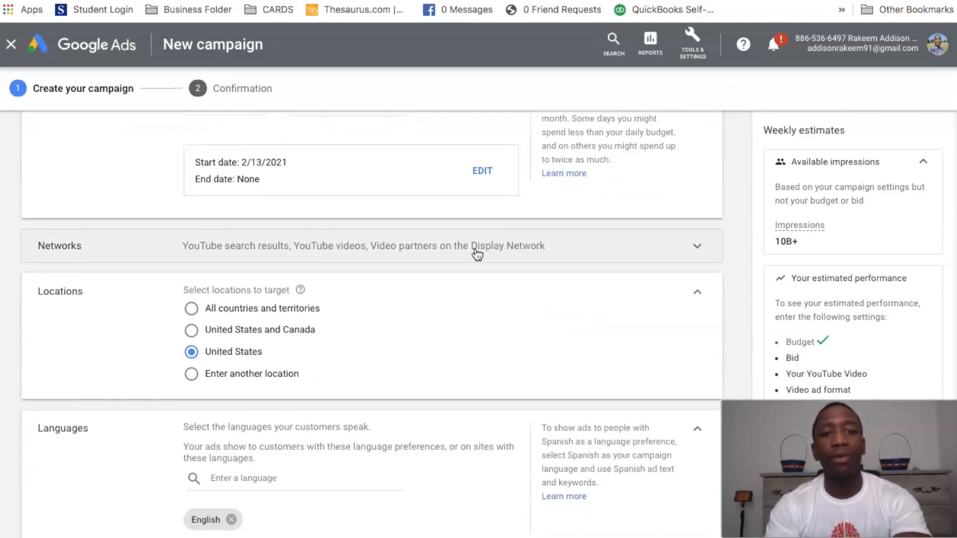
{"action": "left_click", "coordinate": [482, 254]}
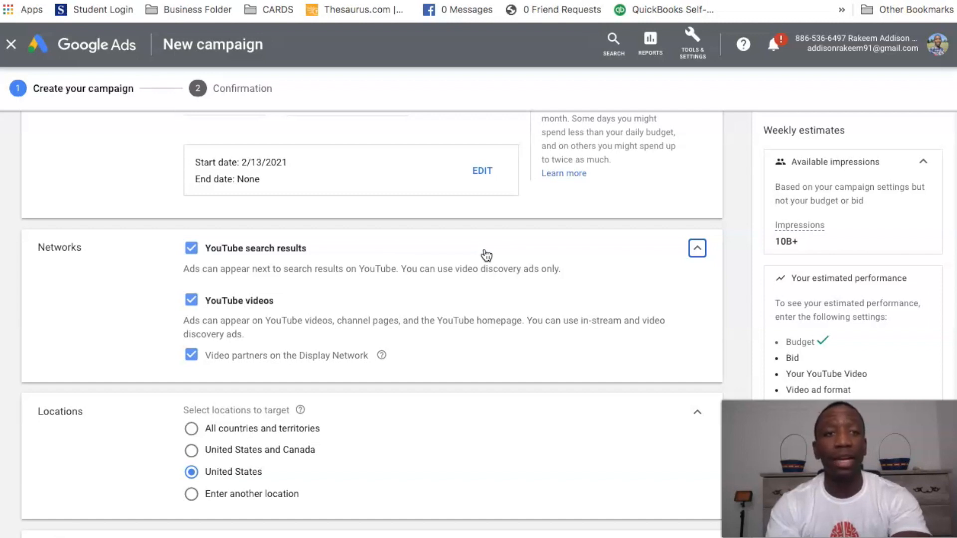
{"action": "left_click", "coordinate": [193, 357]}
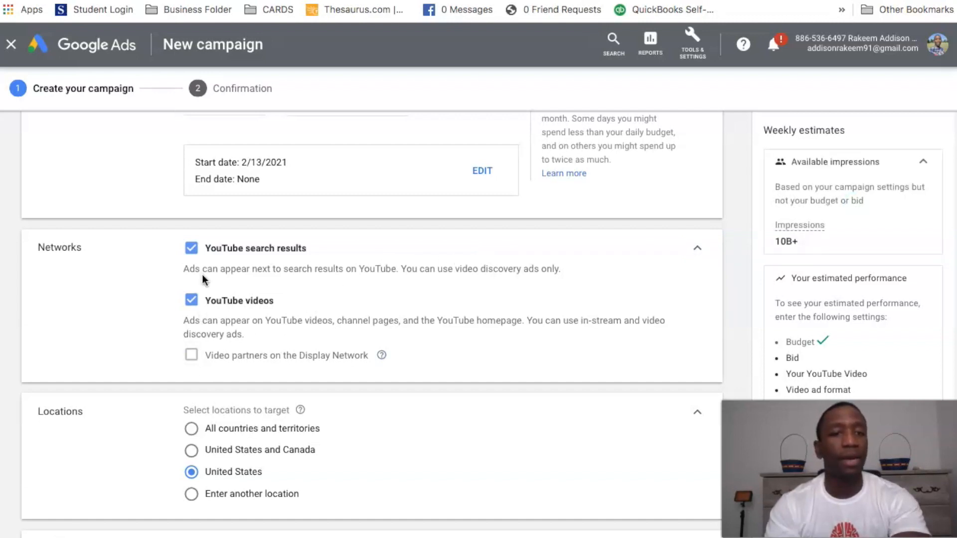
{"action": "left_click", "coordinate": [699, 248]}
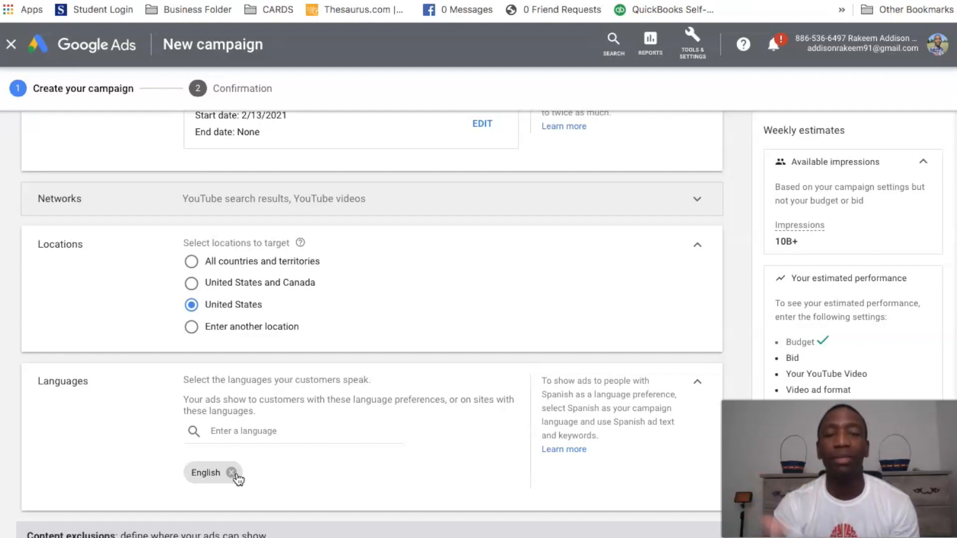
- Examine the inventory type options under content exclusions, including the description of Expanded inventory
{"action": "scroll", "coordinate": [373, 310], "scroll_direction": "down", "scroll_amount": 5}
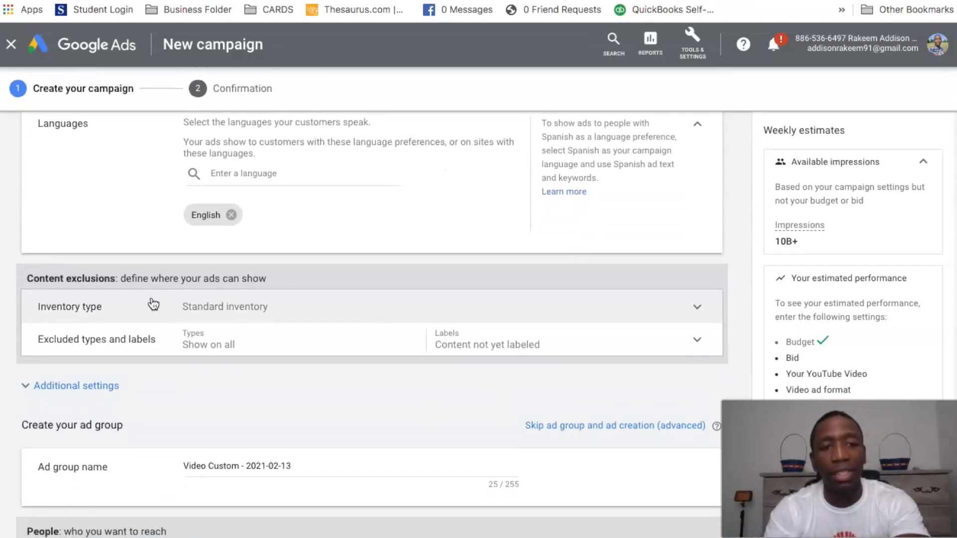
{"action": "left_click", "coordinate": [344, 320]}
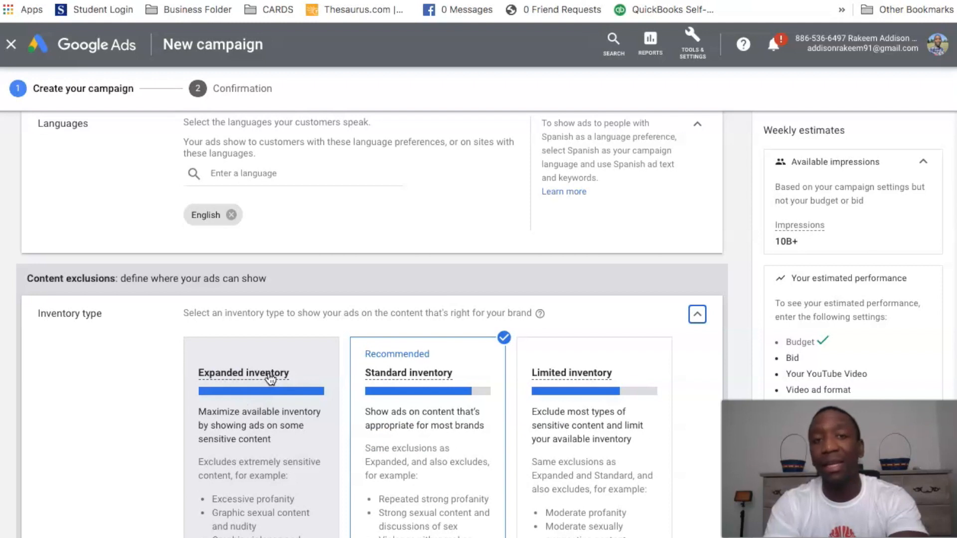
{"action": "mouse_move", "coordinate": [270, 379]}
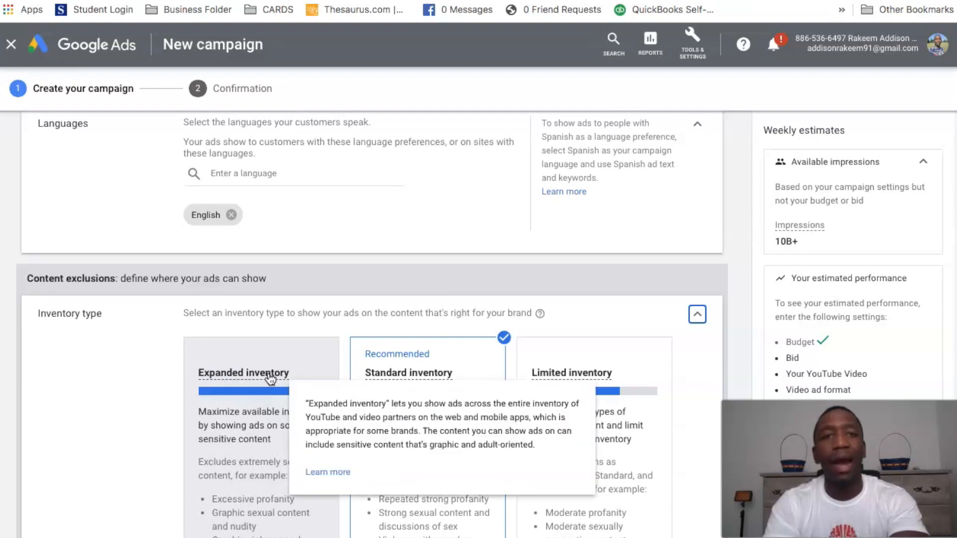
{"action": "left_click", "coordinate": [698, 317]}
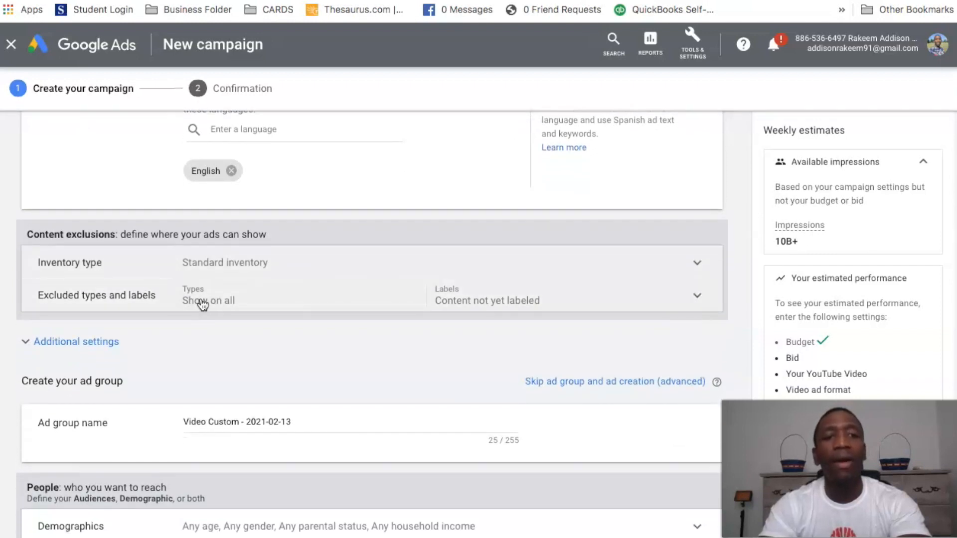
- Exclude embedded YouTube videos and live streaming videos from the content types where the ads can show
{"action": "left_click", "coordinate": [235, 298]}
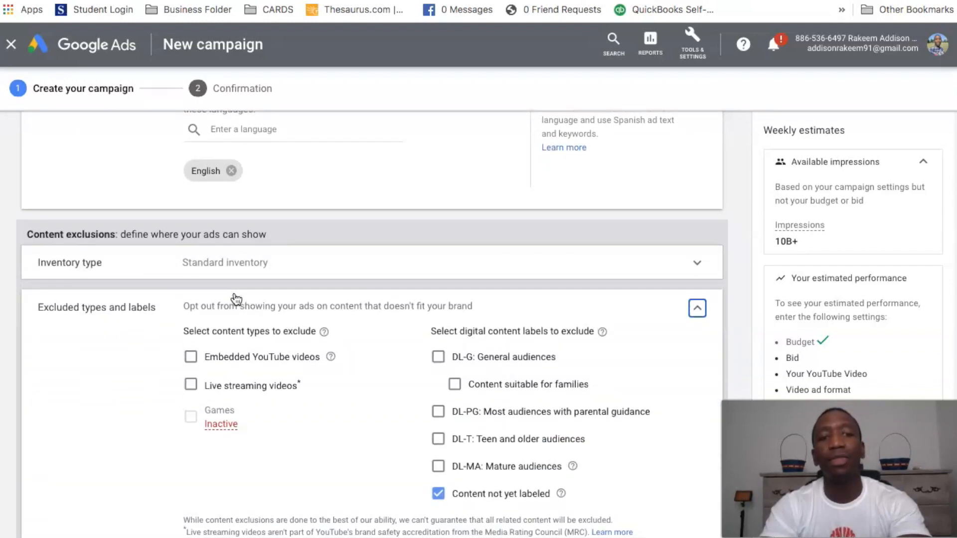
{"action": "left_click", "coordinate": [190, 358]}
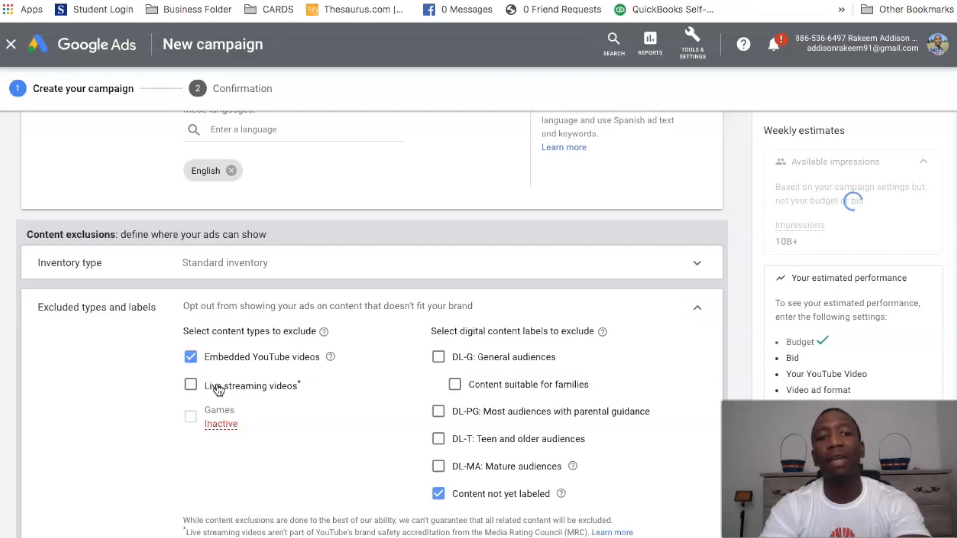
{"action": "left_click", "coordinate": [191, 385]}
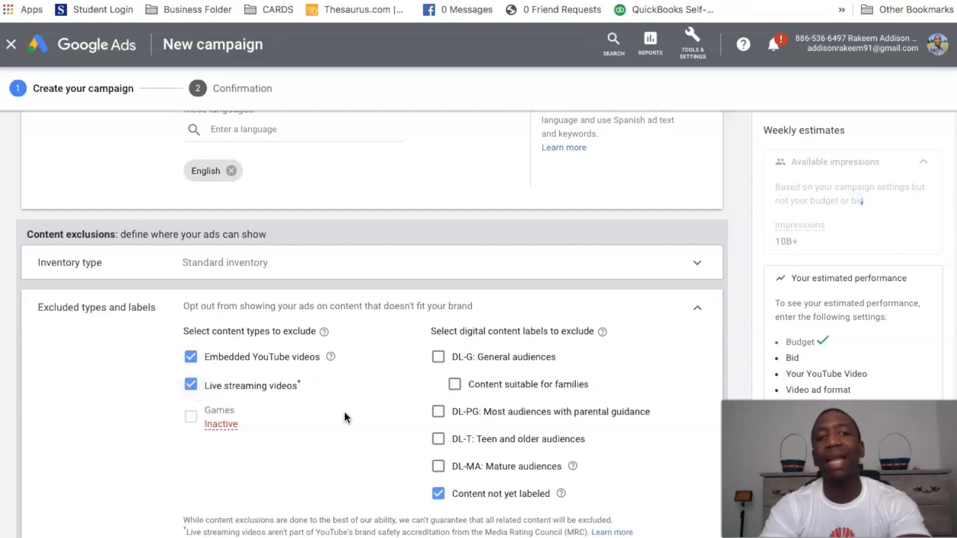
{"action": "scroll", "coordinate": [345, 412], "scroll_direction": "down", "scroll_amount": 1}
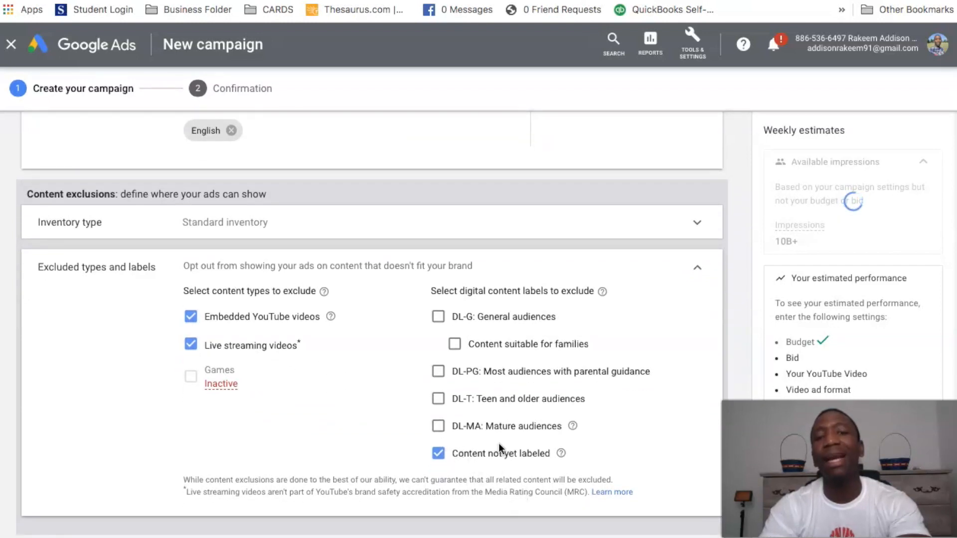
{"action": "left_click", "coordinate": [699, 271]}
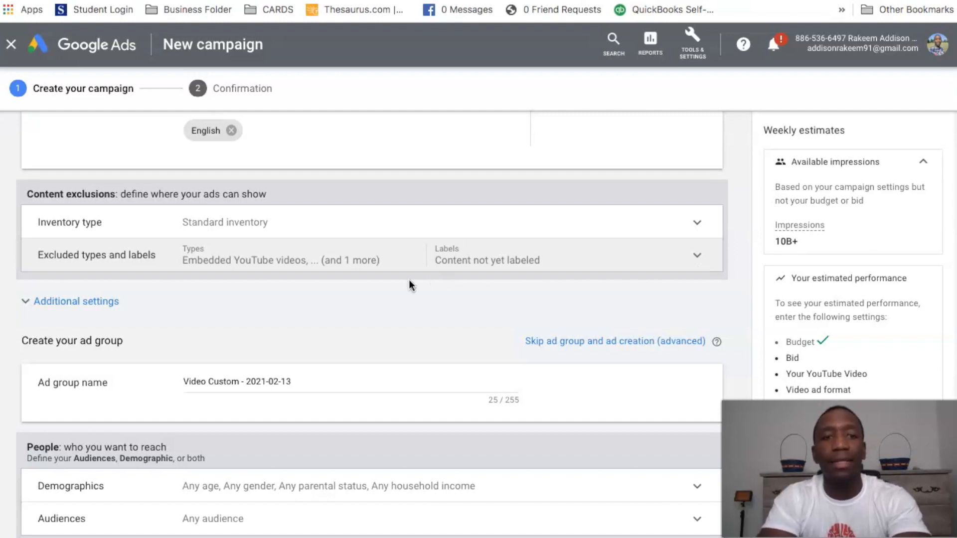
- In the additional settings, switch Conversions to choosing conversion actions for this campaign
{"action": "left_click", "coordinate": [76, 302]}
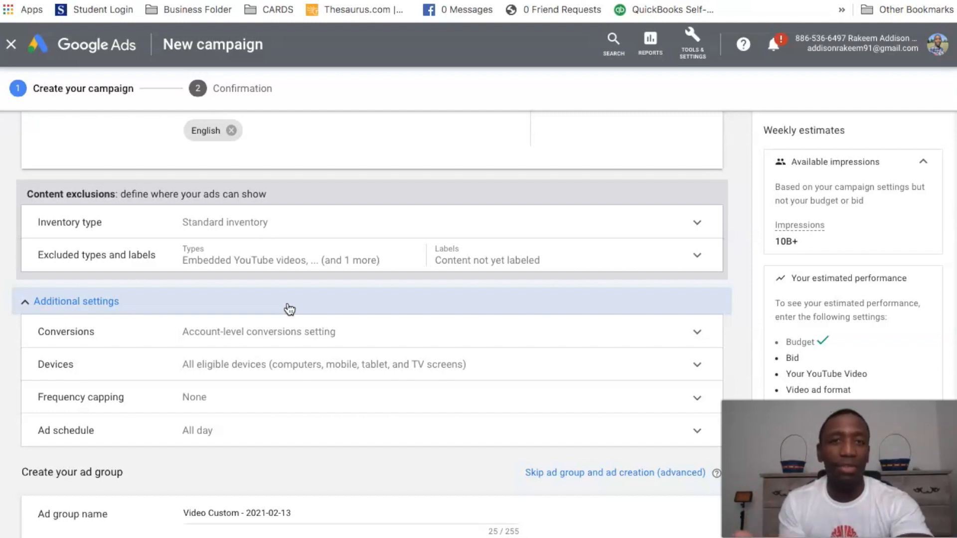
{"action": "left_click", "coordinate": [259, 332]}
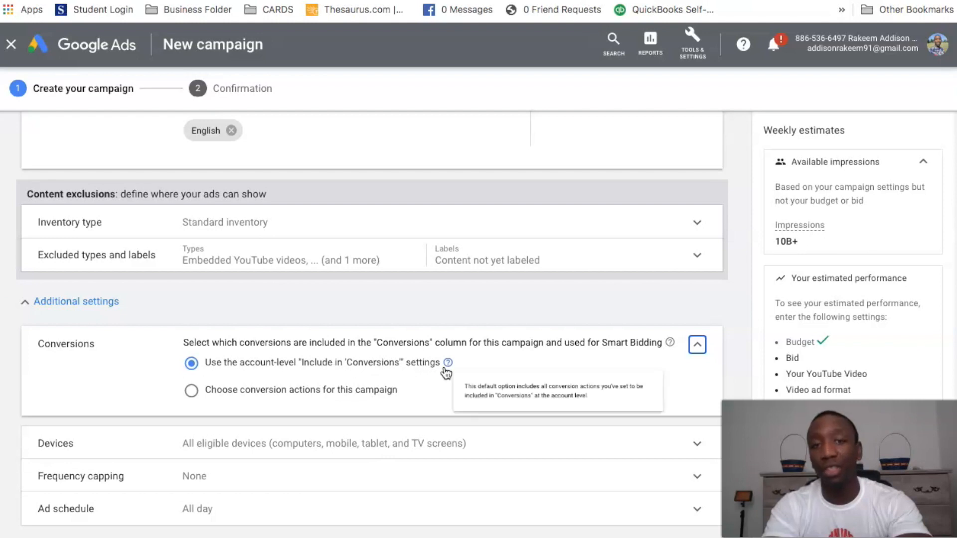
{"action": "left_click", "coordinate": [192, 392]}
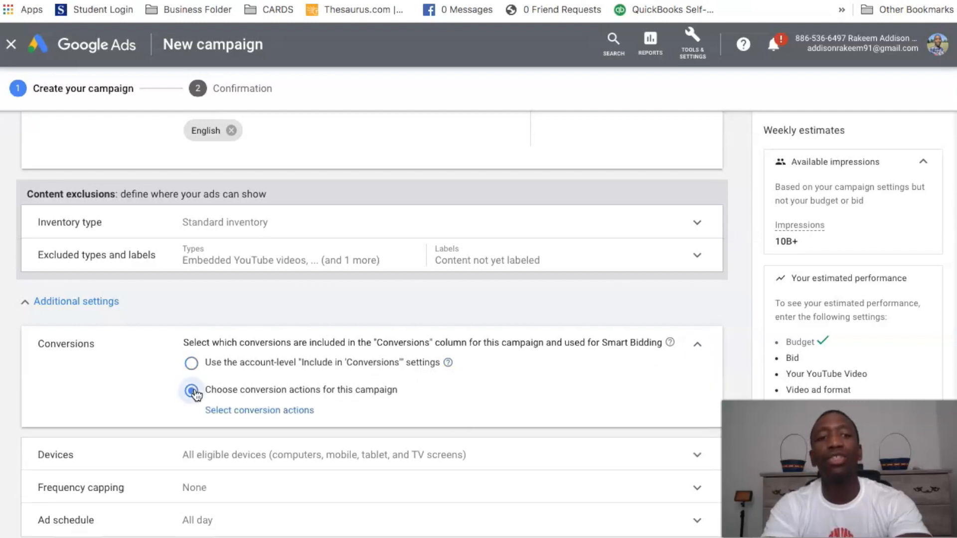
- Look through the conversion actions available for this campaign and close the selection without choosing any
{"action": "left_click", "coordinate": [263, 412]}
{"action": "scroll", "coordinate": [337, 280], "scroll_direction": "down", "scroll_amount": 3}
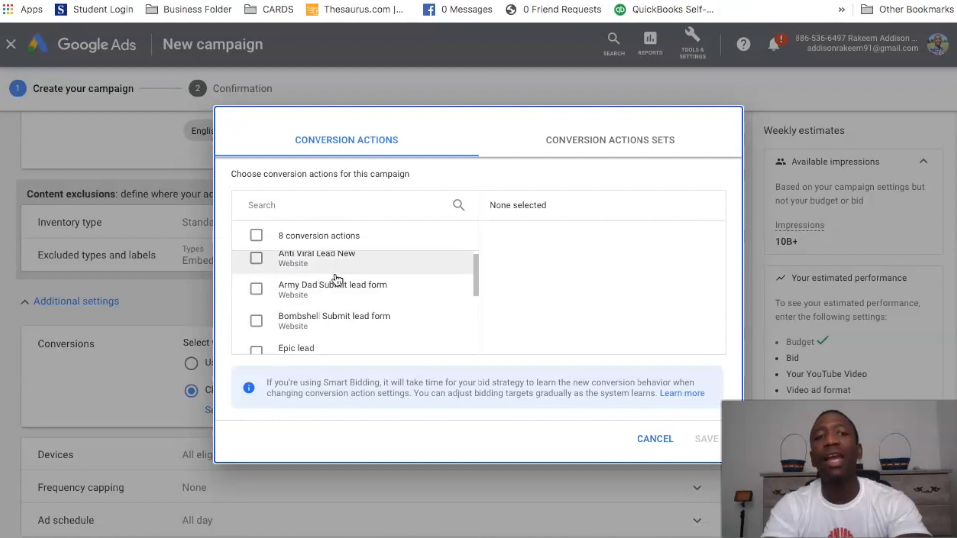
{"action": "scroll", "coordinate": [337, 280], "scroll_direction": "up", "scroll_amount": 3}
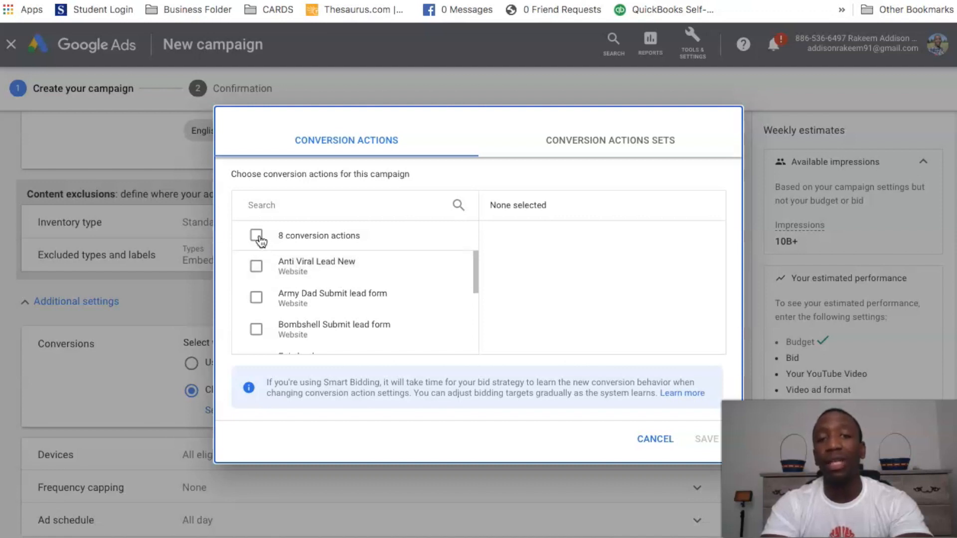
{"action": "left_click", "coordinate": [748, 162]}
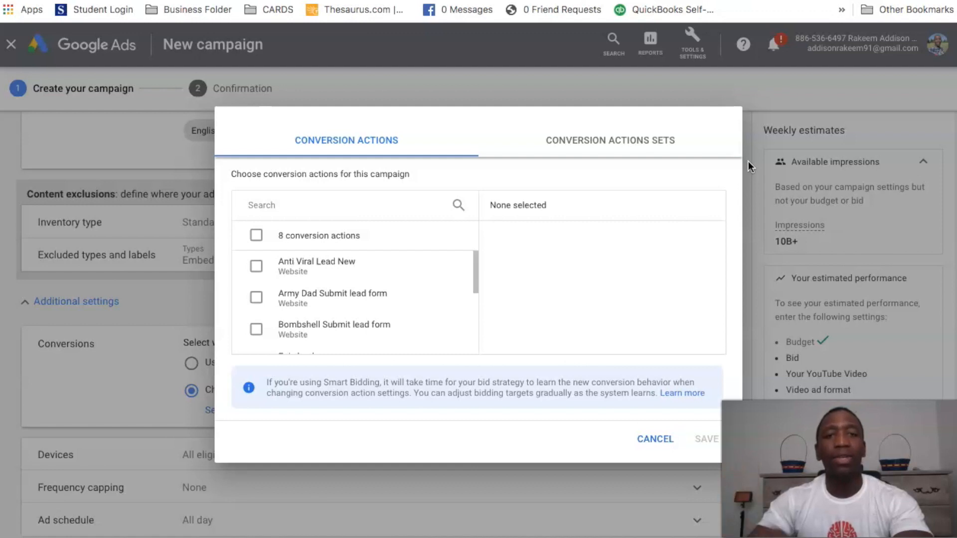
{"action": "left_click", "coordinate": [645, 443]}
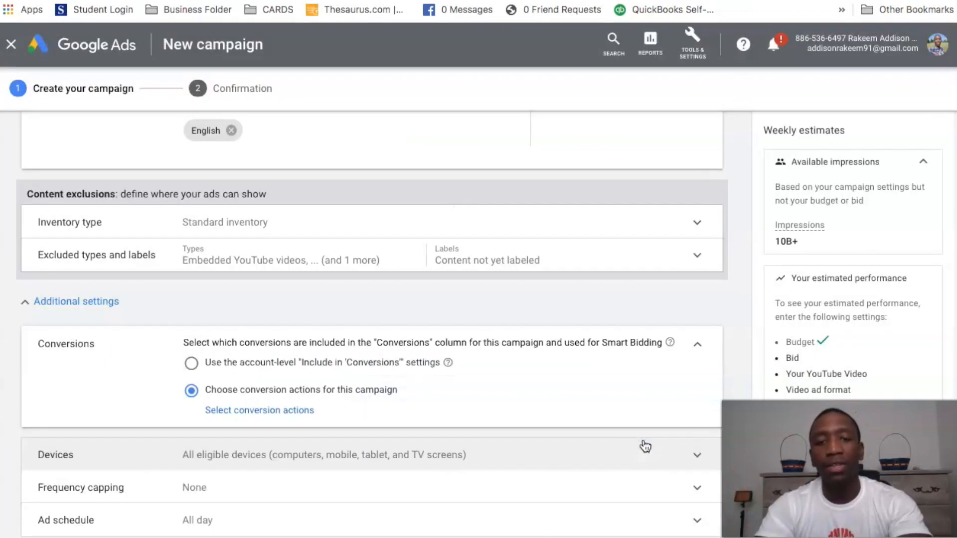
- Set the campaign's Conversions back to the account-level "Include in 'Conversions'" settings and collapse the section
{"action": "left_click", "coordinate": [191, 363]}
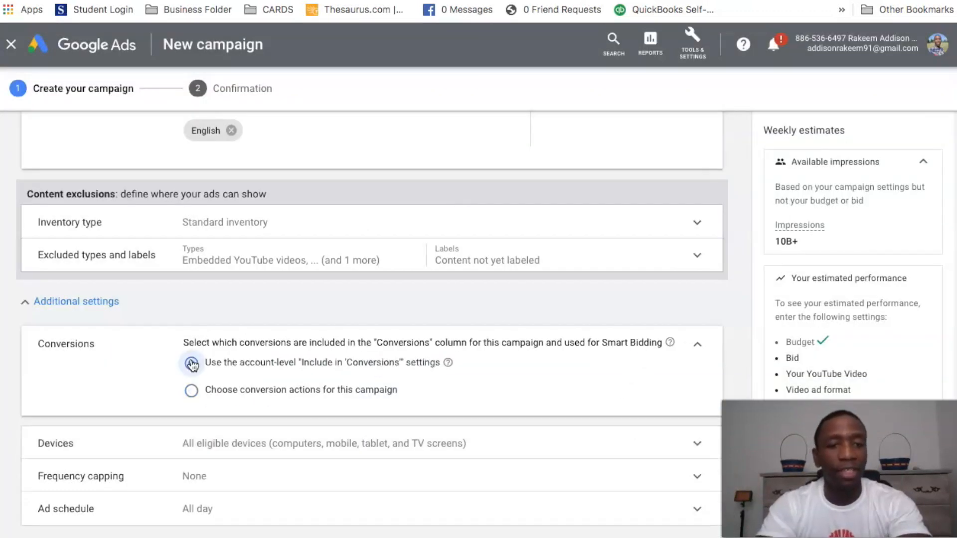
{"action": "left_click", "coordinate": [708, 344]}
- Review the ad group's demographic targeting options for gender, age, parental status and household income without changing them
{"action": "scroll", "coordinate": [708, 344], "scroll_direction": "down", "scroll_amount": 3}
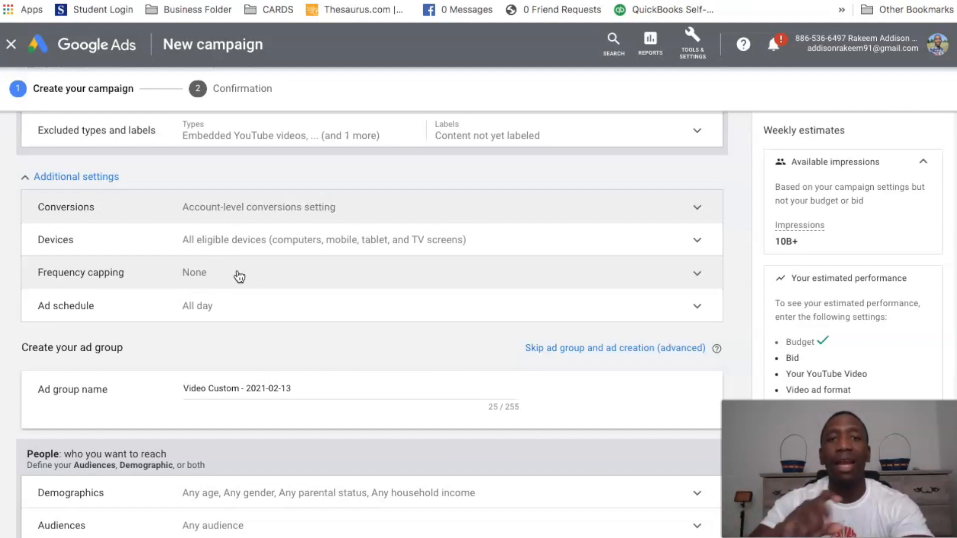
{"action": "scroll", "coordinate": [367, 308], "scroll_direction": "down", "scroll_amount": 3}
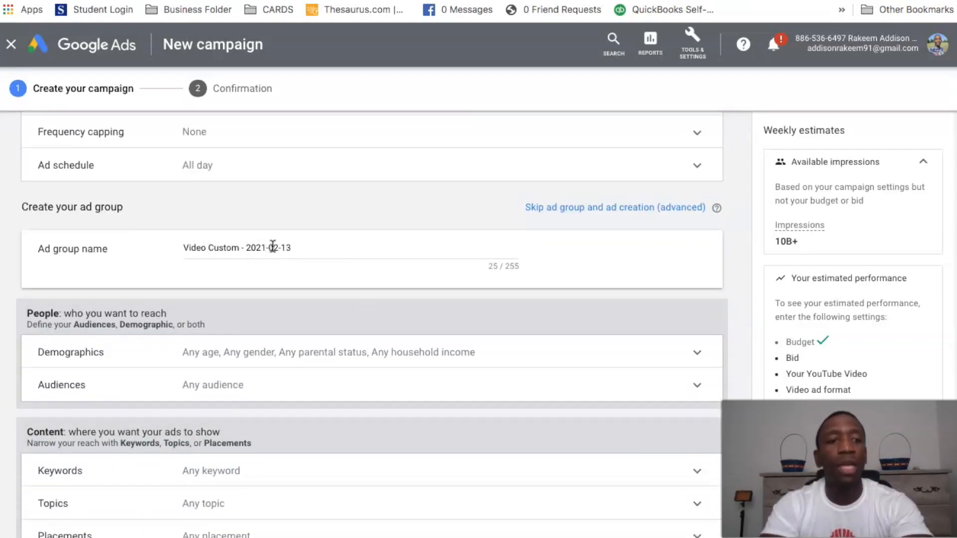
{"action": "scroll", "coordinate": [259, 248], "scroll_direction": "down", "scroll_amount": 2}
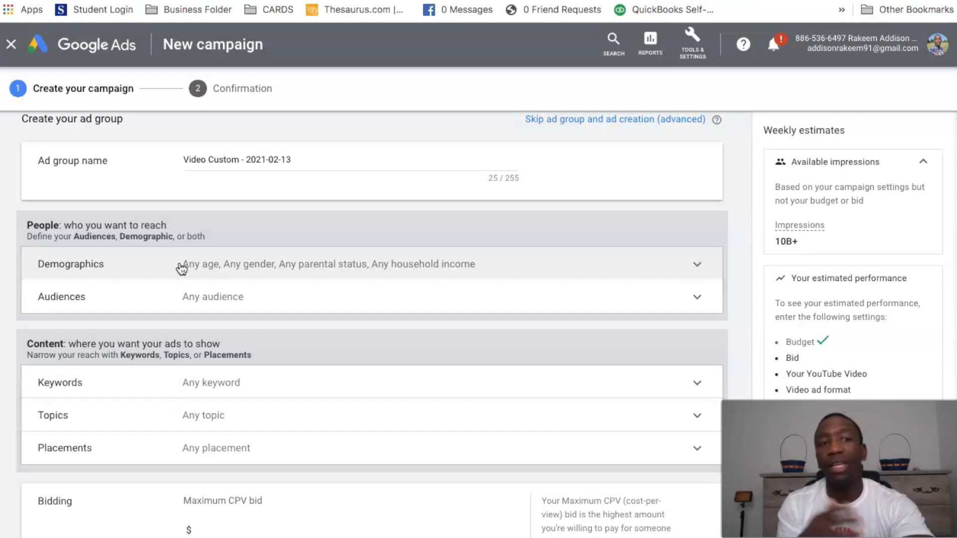
{"action": "left_click", "coordinate": [216, 264]}
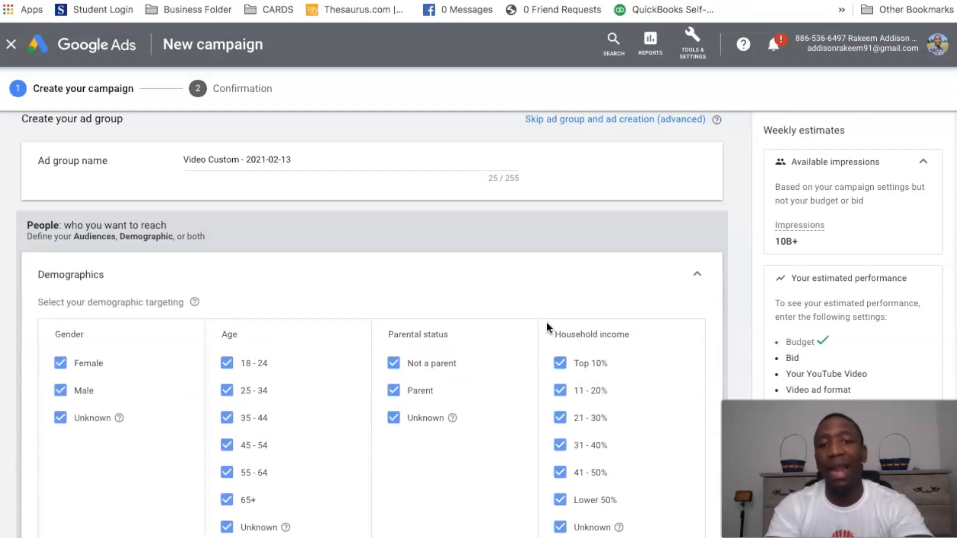
{"action": "scroll", "coordinate": [546, 324], "scroll_direction": "down", "scroll_amount": 2}
{"action": "scroll", "coordinate": [547, 322], "scroll_direction": "down", "scroll_amount": 1}
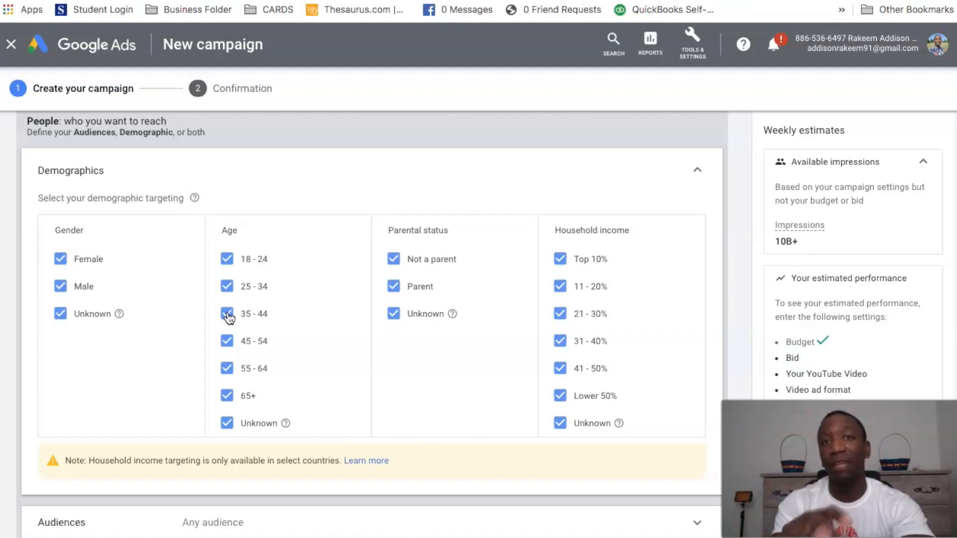
{"action": "left_click", "coordinate": [698, 170]}
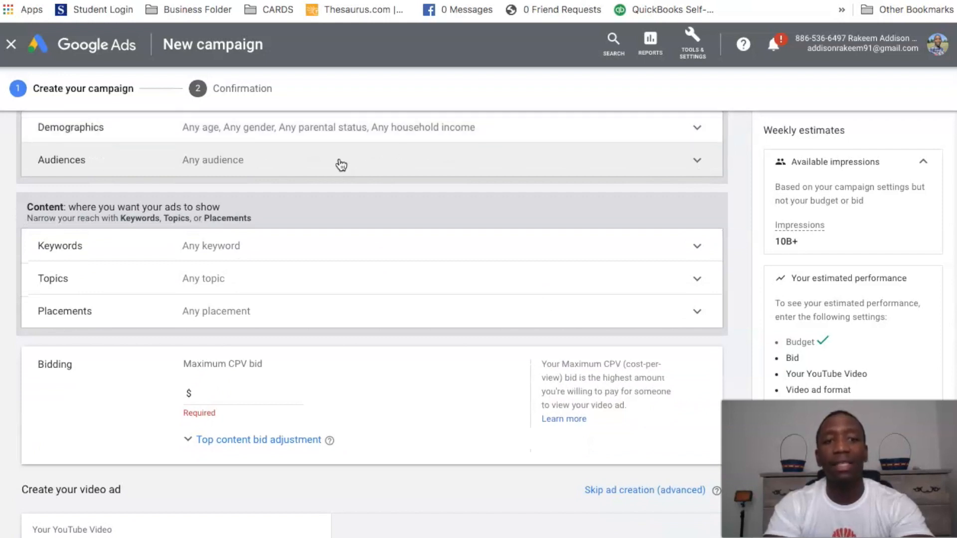
- Browse the ad group's audiences to the custom audiences and target All In One Marketing Platform Websites
{"action": "left_click", "coordinate": [339, 163]}
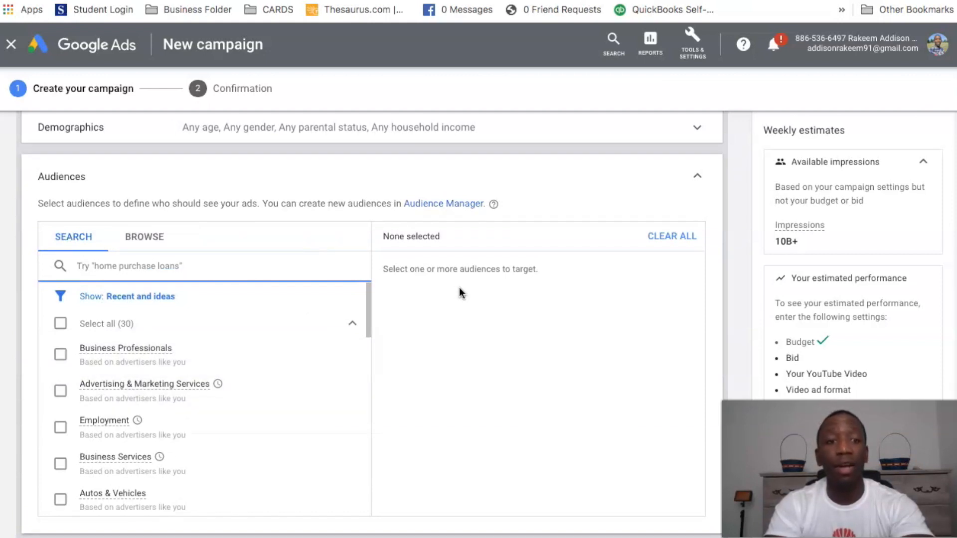
{"action": "left_click", "coordinate": [143, 233]}
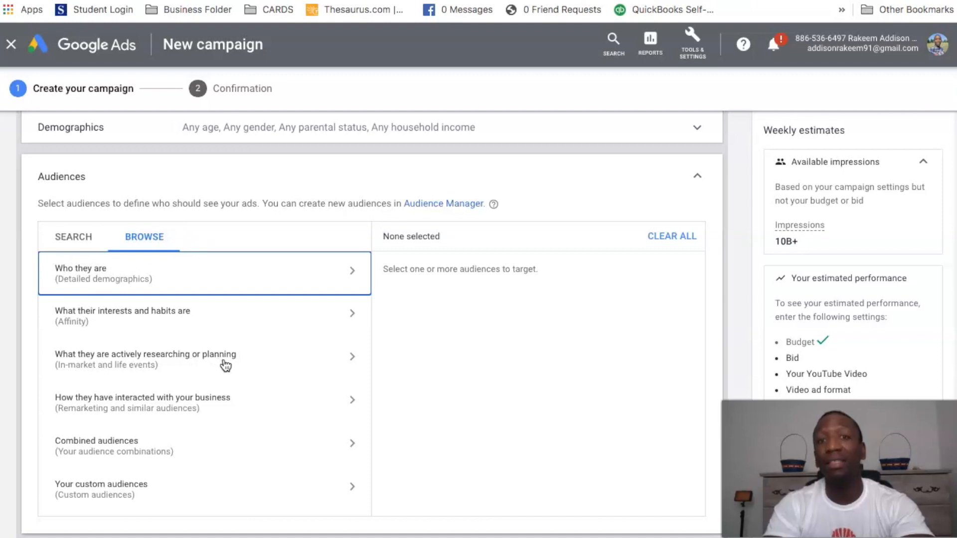
{"action": "scroll", "coordinate": [225, 367], "scroll_direction": "down", "scroll_amount": 1}
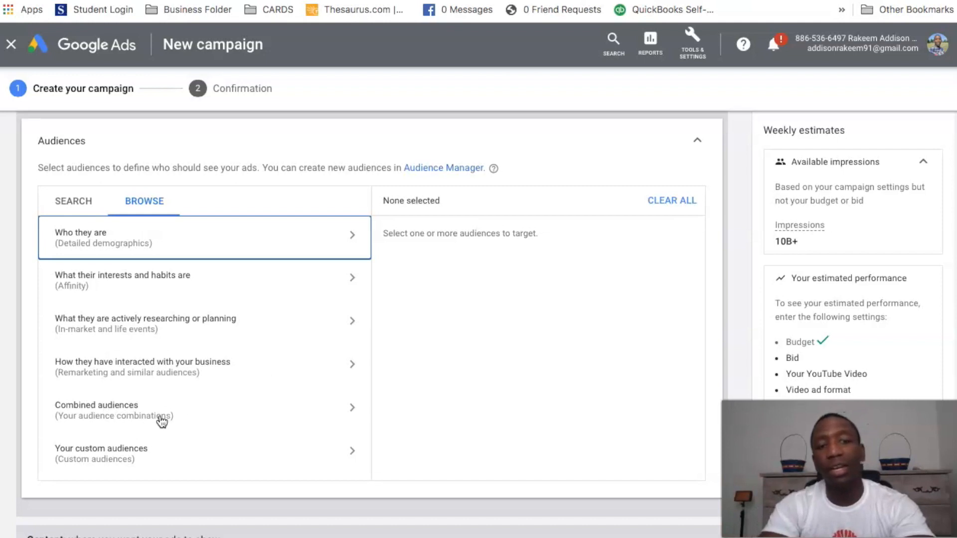
{"action": "scroll", "coordinate": [235, 423], "scroll_direction": "down", "scroll_amount": 1}
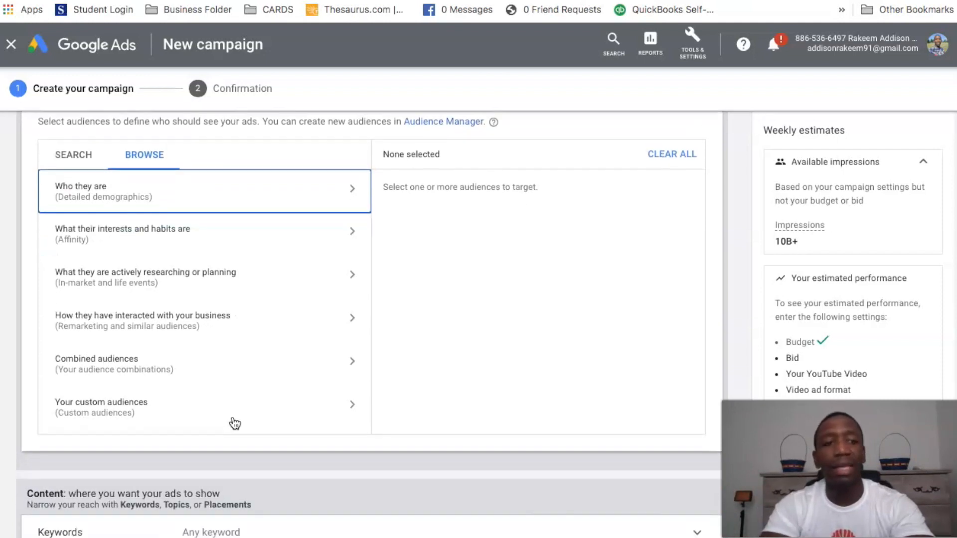
{"action": "left_click", "coordinate": [352, 407]}
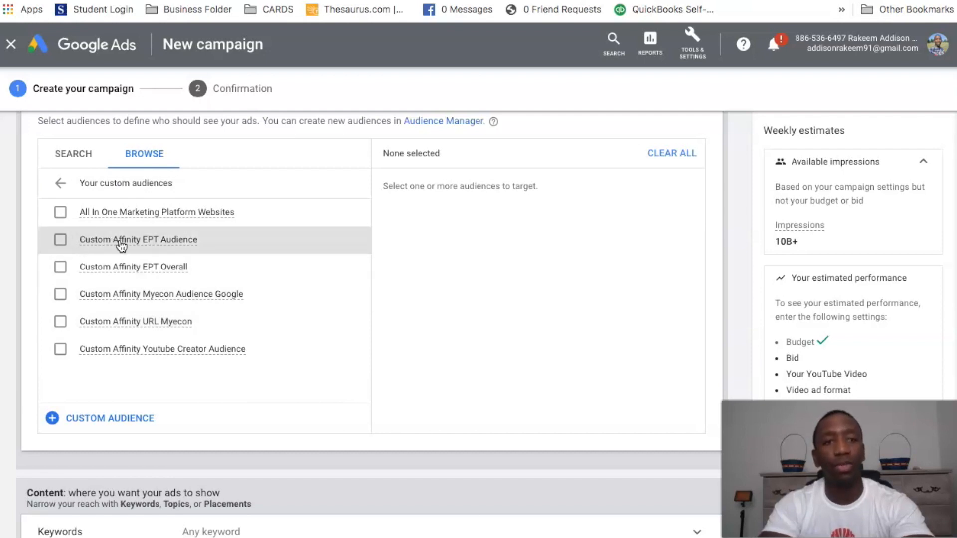
{"action": "left_click", "coordinate": [60, 213]}
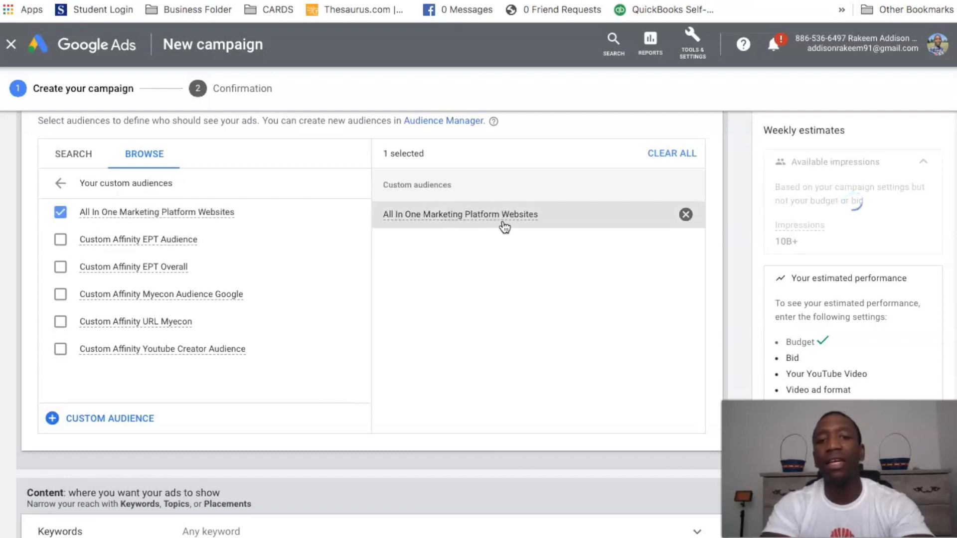
- Set the ad group's maximum CPV bid to $0.10
{"action": "scroll", "coordinate": [601, 289], "scroll_direction": "down", "scroll_amount": 3}
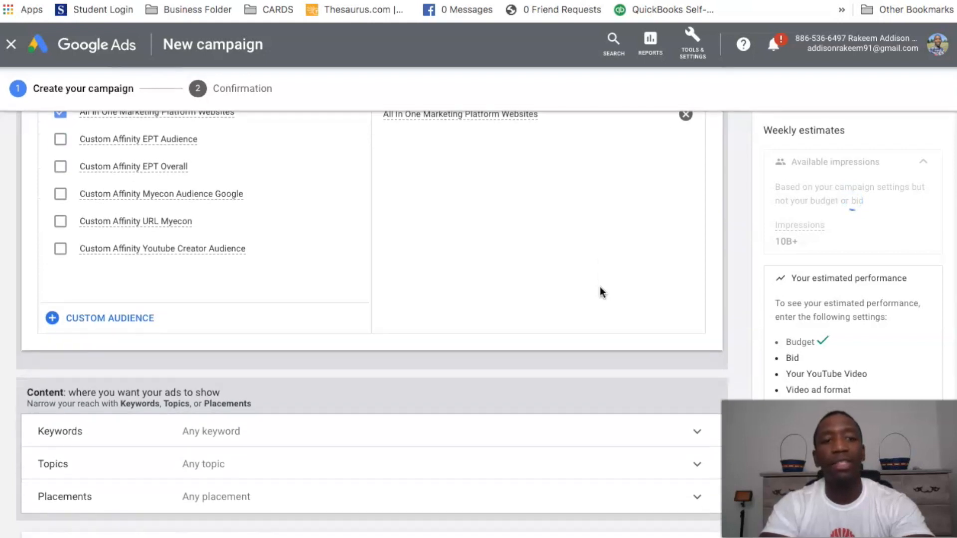
{"action": "scroll", "coordinate": [600, 288], "scroll_direction": "down", "scroll_amount": 2}
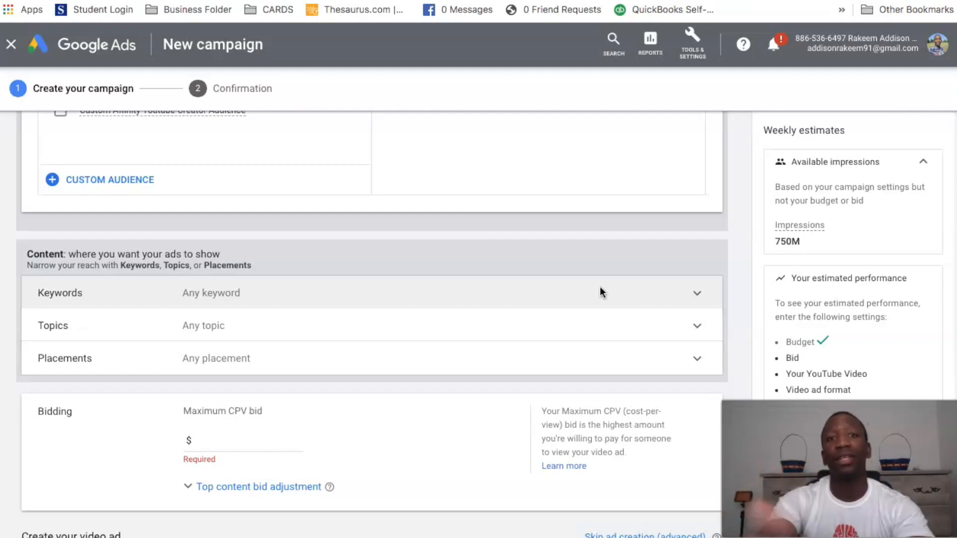
{"action": "scroll", "coordinate": [430, 228], "scroll_direction": "down", "scroll_amount": 1}
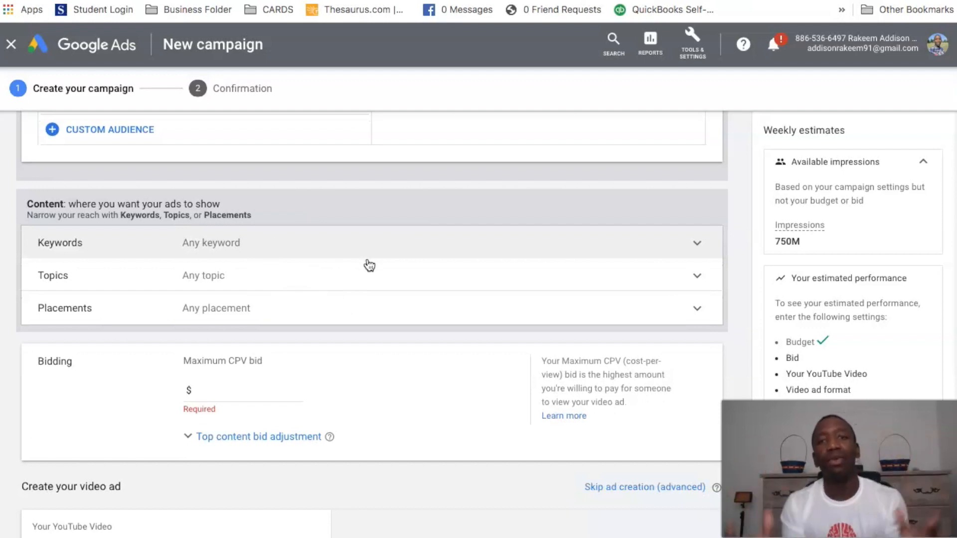
{"action": "scroll", "coordinate": [369, 265], "scroll_direction": "down", "scroll_amount": 1}
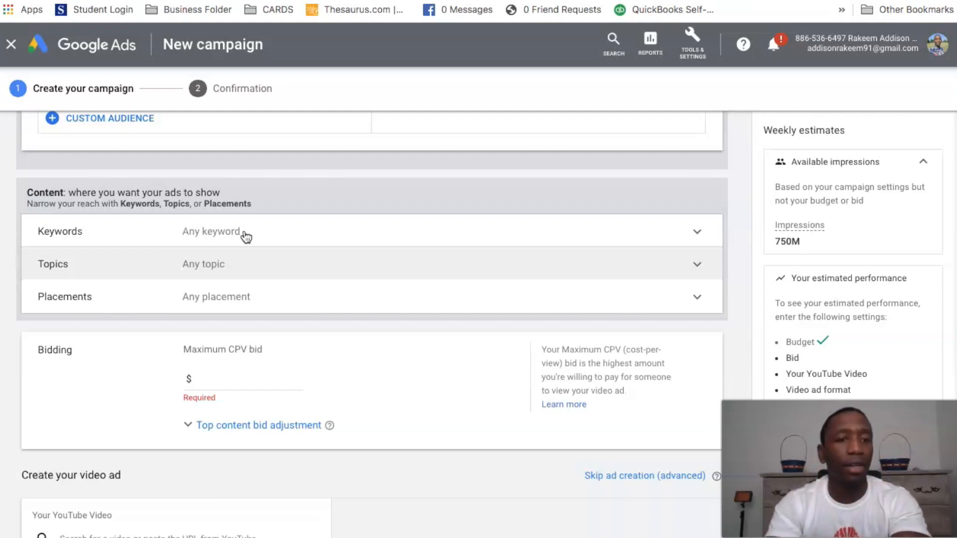
{"action": "scroll", "coordinate": [374, 249], "scroll_direction": "down", "scroll_amount": 2}
{"action": "left_click", "coordinate": [260, 312]}
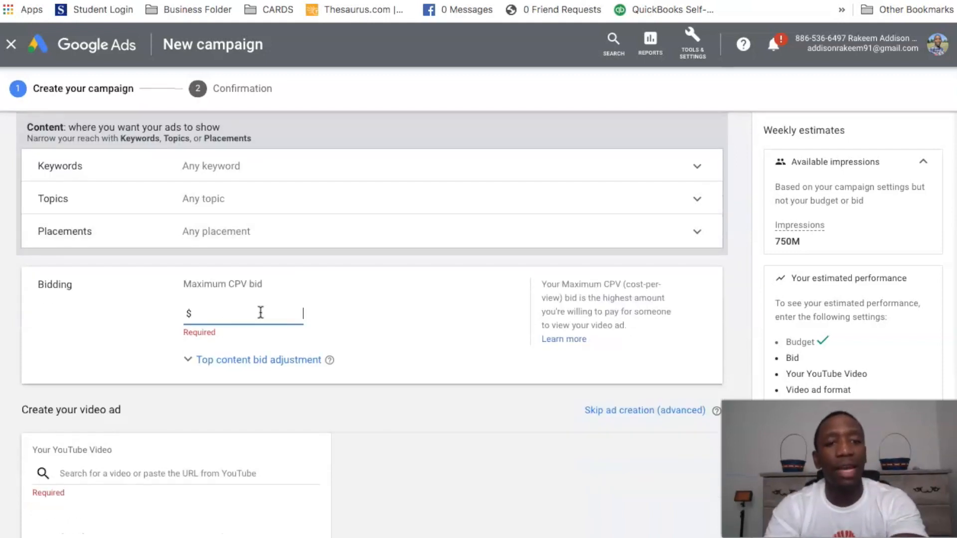
{"action": "type", "text": "0."}
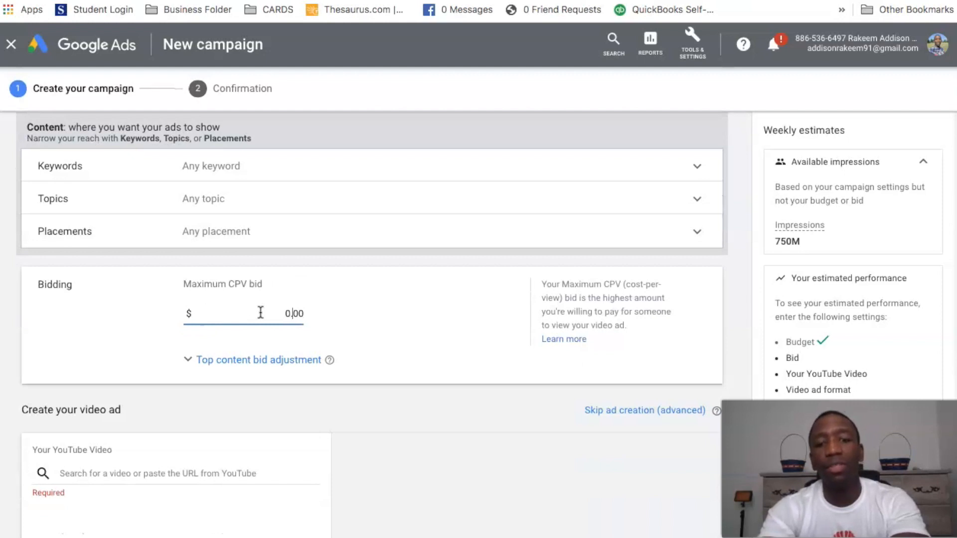
{"action": "type", "text": "1"}
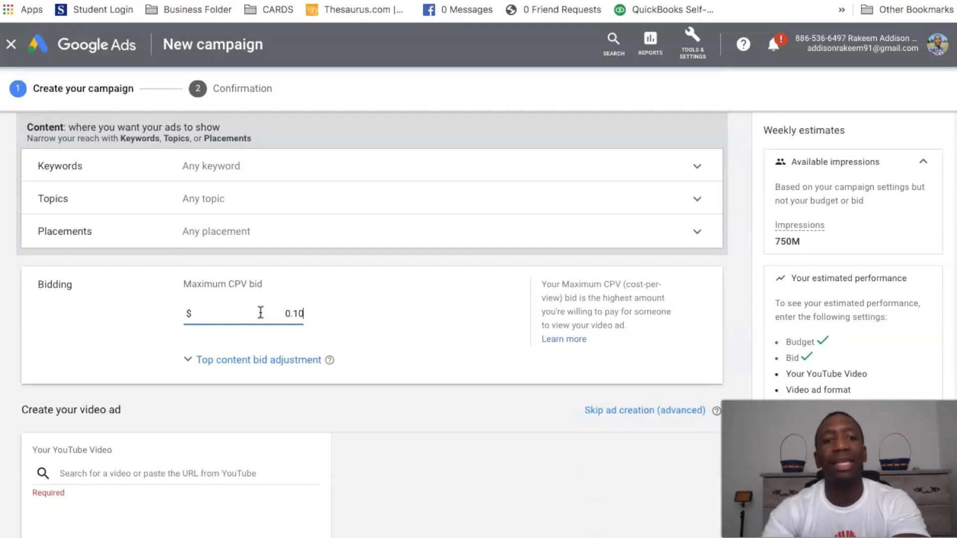
{"action": "left_click", "coordinate": [463, 313]}
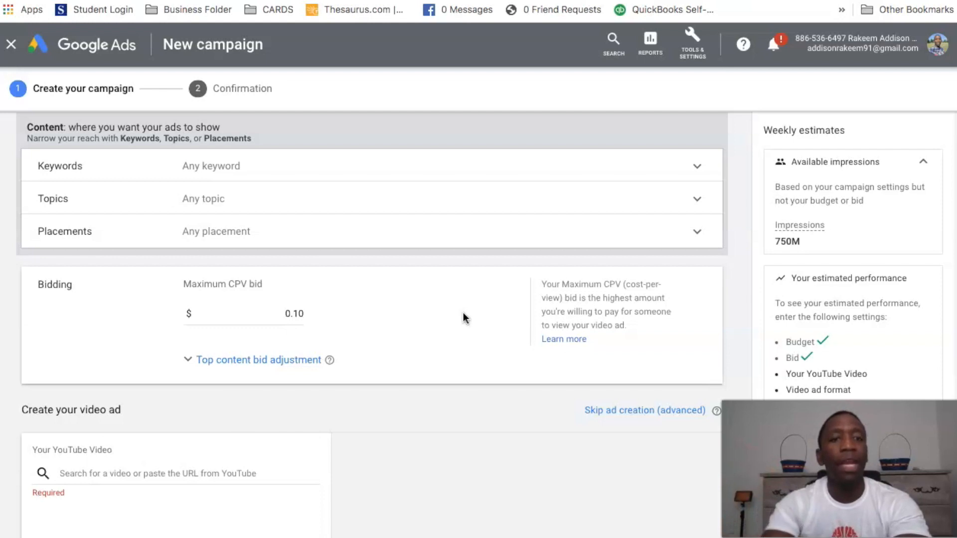
- Leave the new campaign at the video ad section without choosing a YouTube video or saving the campaign
{"action": "scroll", "coordinate": [463, 313], "scroll_direction": "down", "scroll_amount": 4}
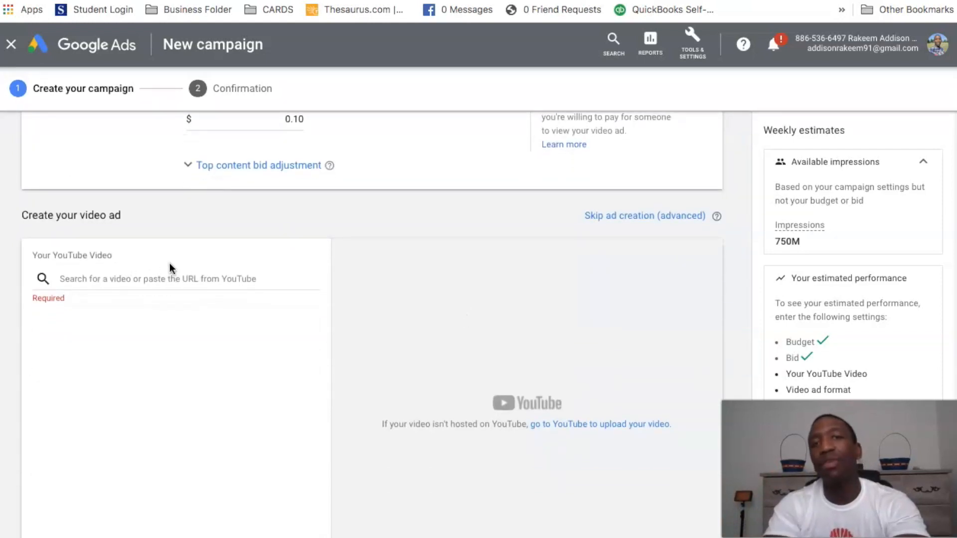
{"action": "left_click", "coordinate": [161, 278]}
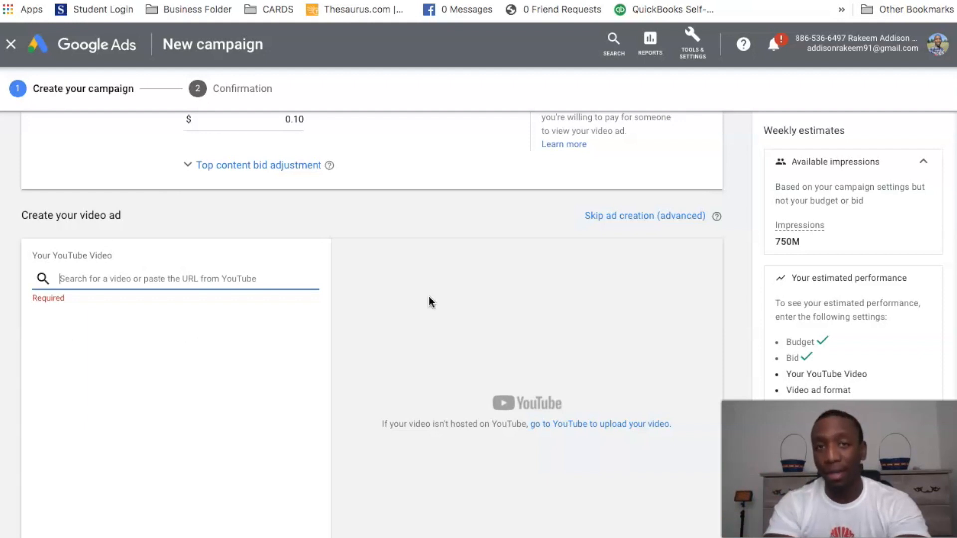
{"action": "left_click", "coordinate": [119, 60]}
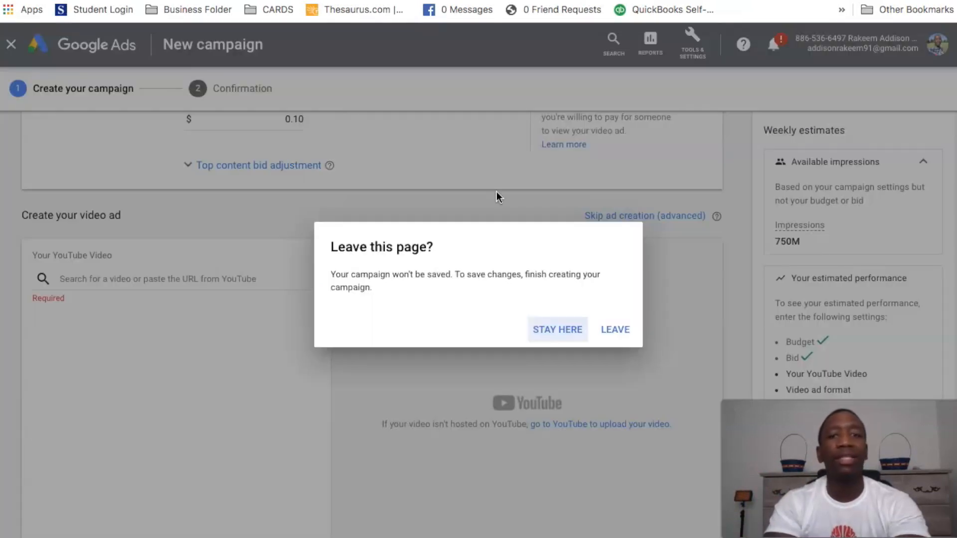
{"action": "left_click", "coordinate": [623, 333]}
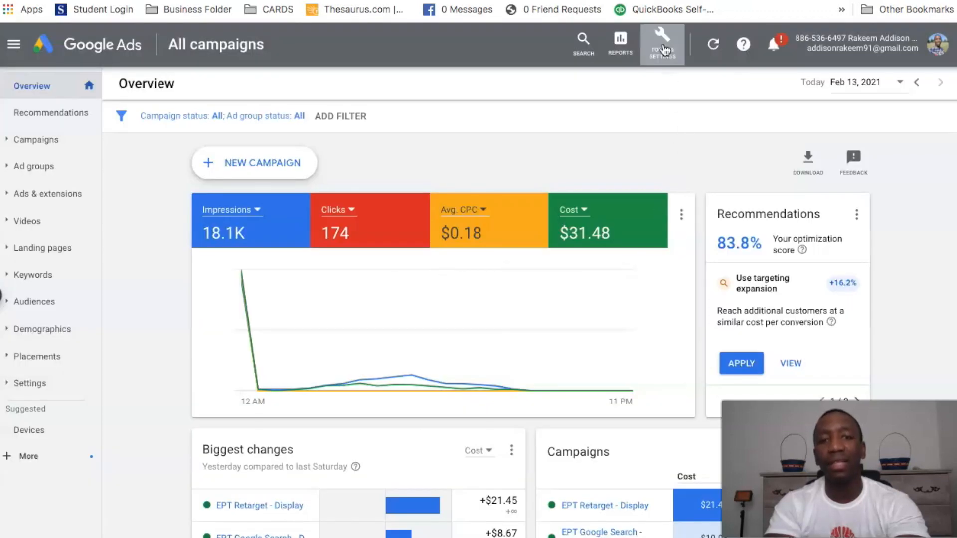
- Open the custom audiences in Audience manager and start a new custom audience
{"action": "left_click", "coordinate": [663, 49]}
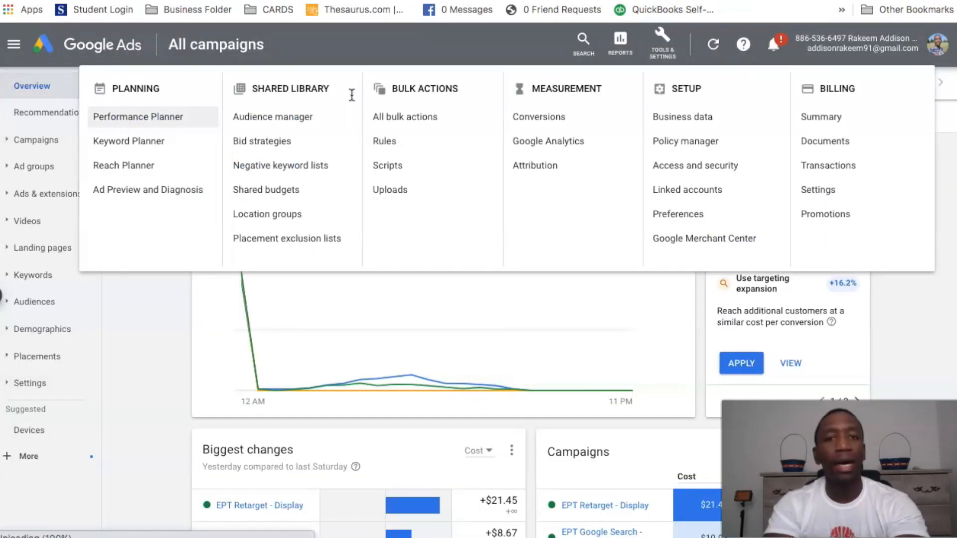
{"action": "left_click", "coordinate": [266, 118]}
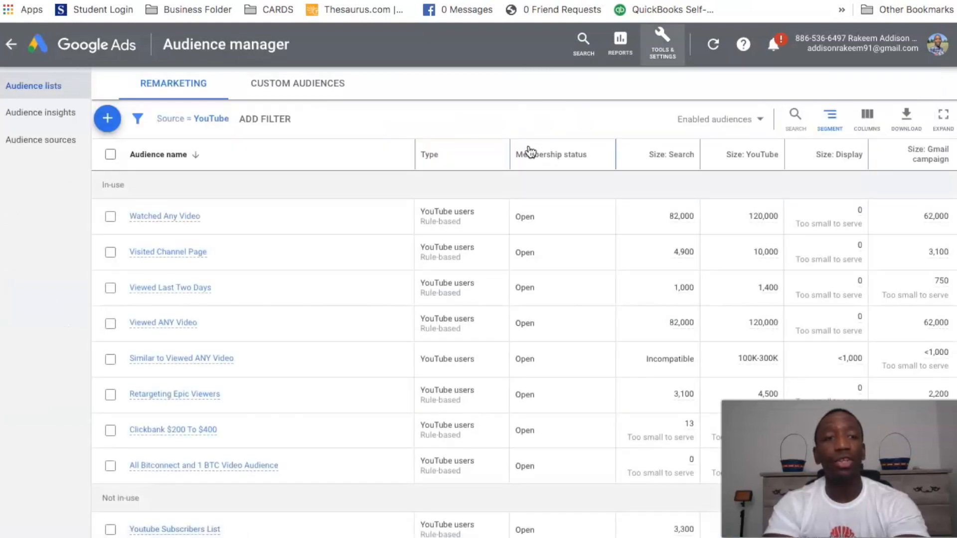
{"action": "left_click", "coordinate": [311, 87]}
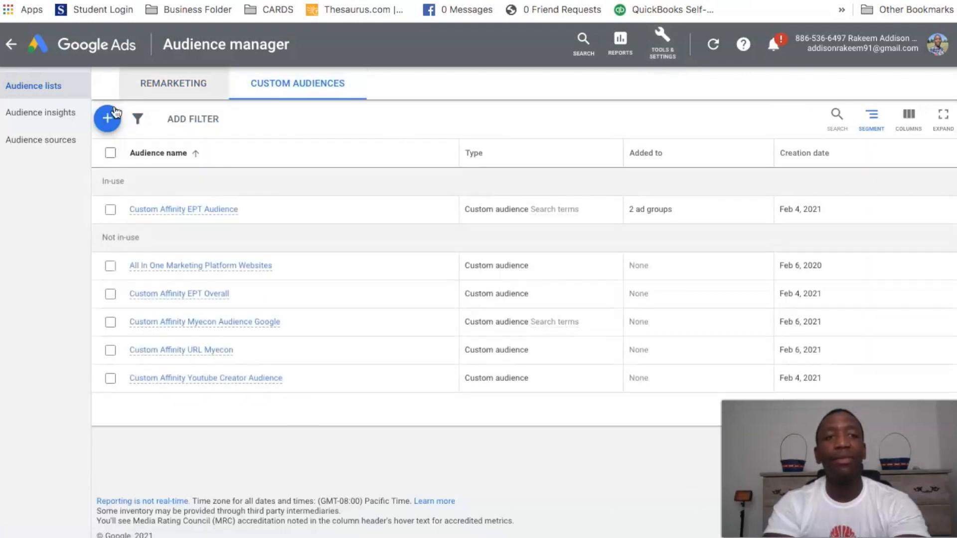
{"action": "left_click", "coordinate": [107, 118]}
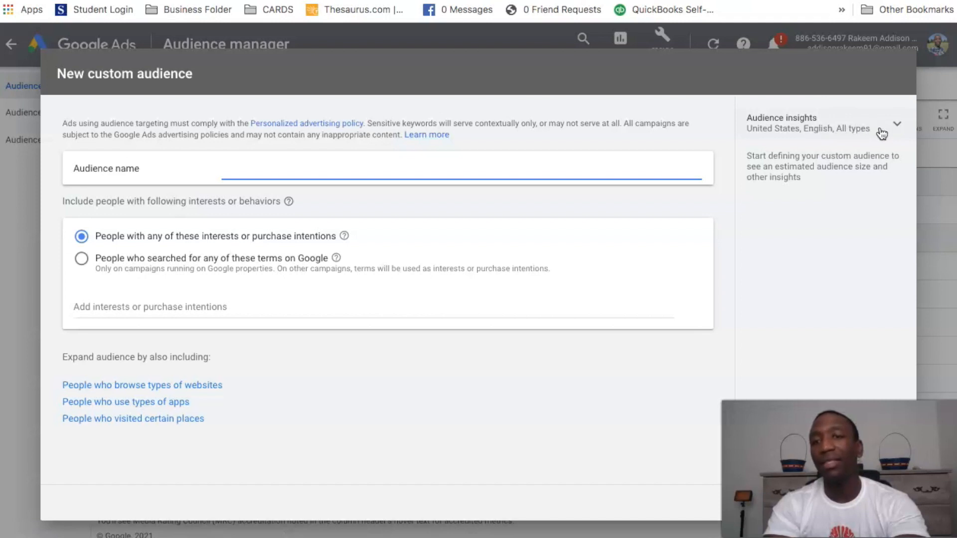
- In the new custom audience's insights settings, try the Display campaign type and settle on Video
{"action": "left_click", "coordinate": [899, 126]}
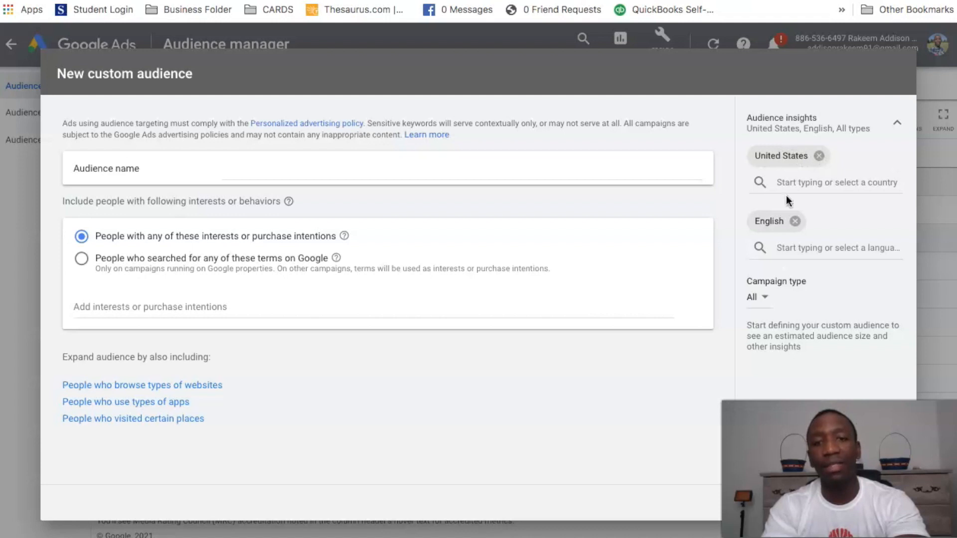
{"action": "left_click", "coordinate": [765, 299]}
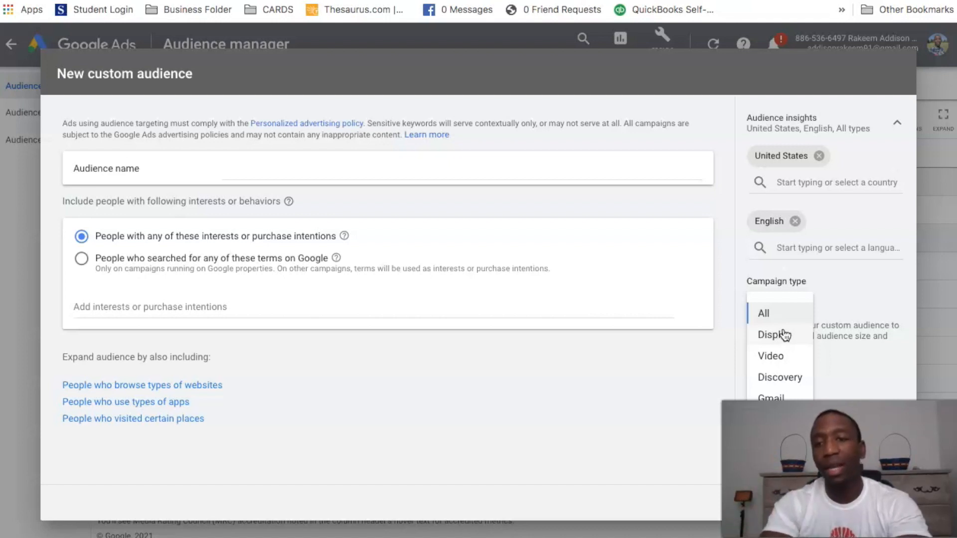
{"action": "left_click", "coordinate": [782, 337]}
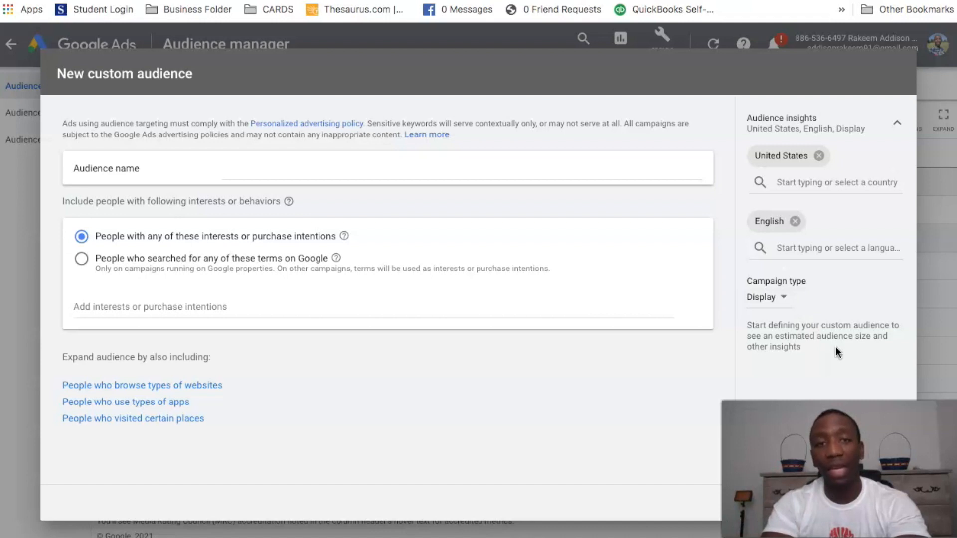
{"action": "left_click", "coordinate": [784, 298]}
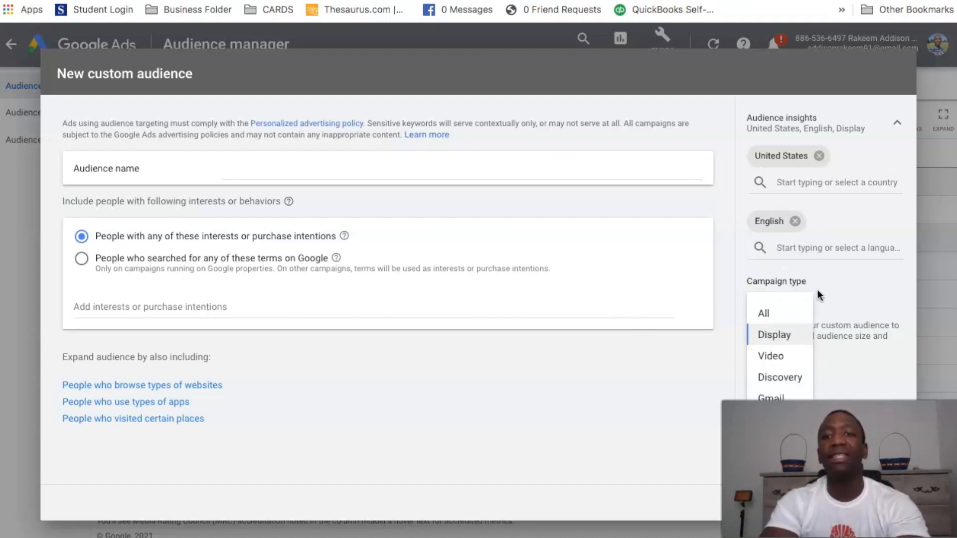
{"action": "left_click", "coordinate": [782, 357]}
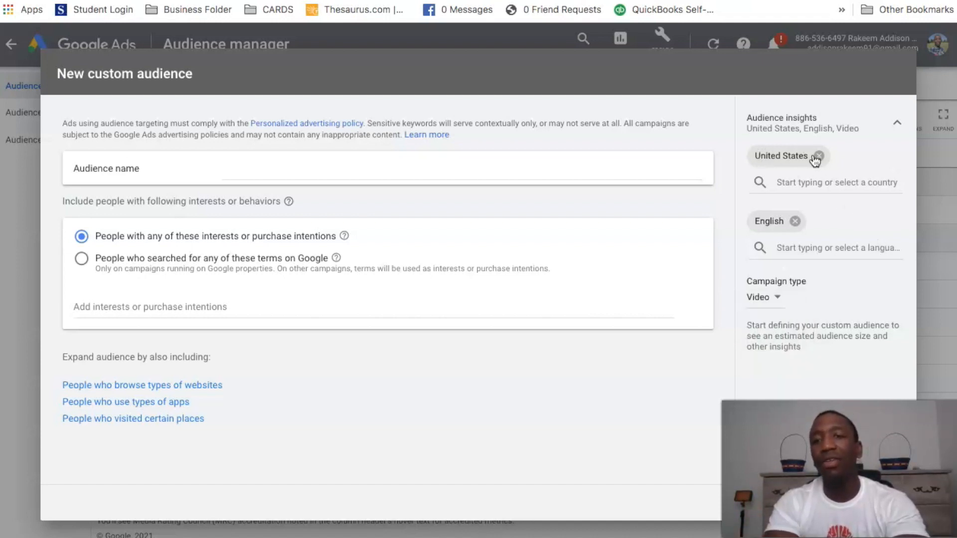